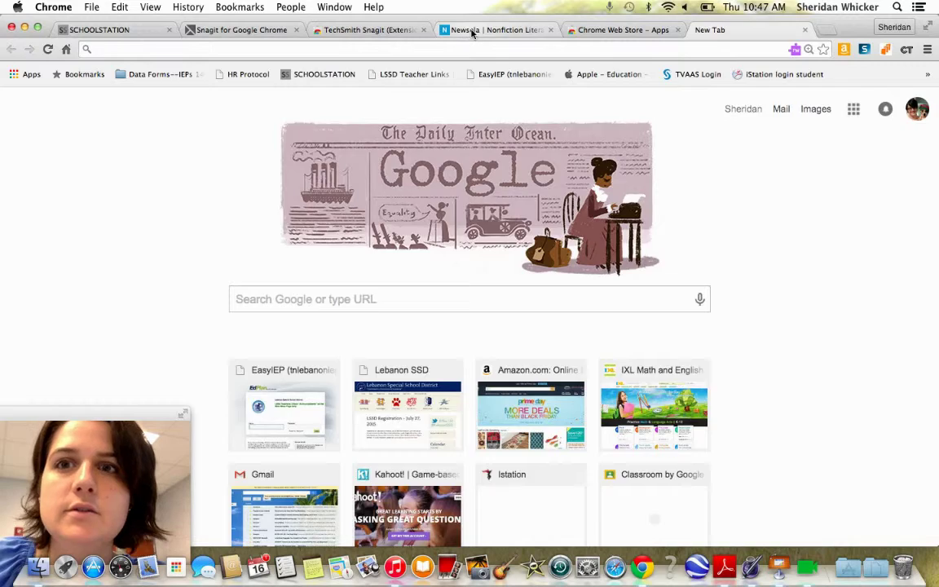
Switch to the Newsela page and look through its latest news, featured text sets, literature text sets and editor's picks
scroll(350, 255, "down", 2)
scroll(349, 255, "up", 5)
scroll(349, 254, "down", 10)
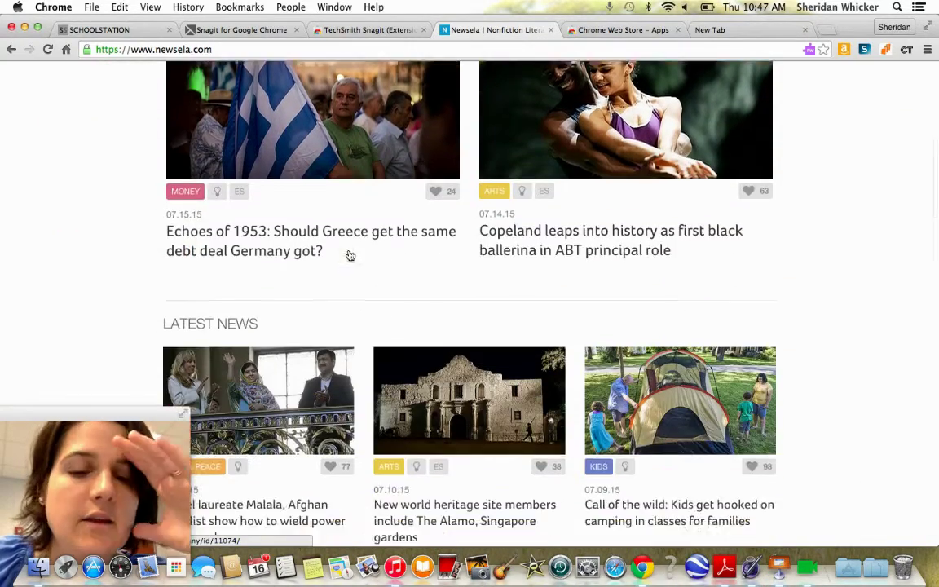
scroll(349, 255, "down", 2)
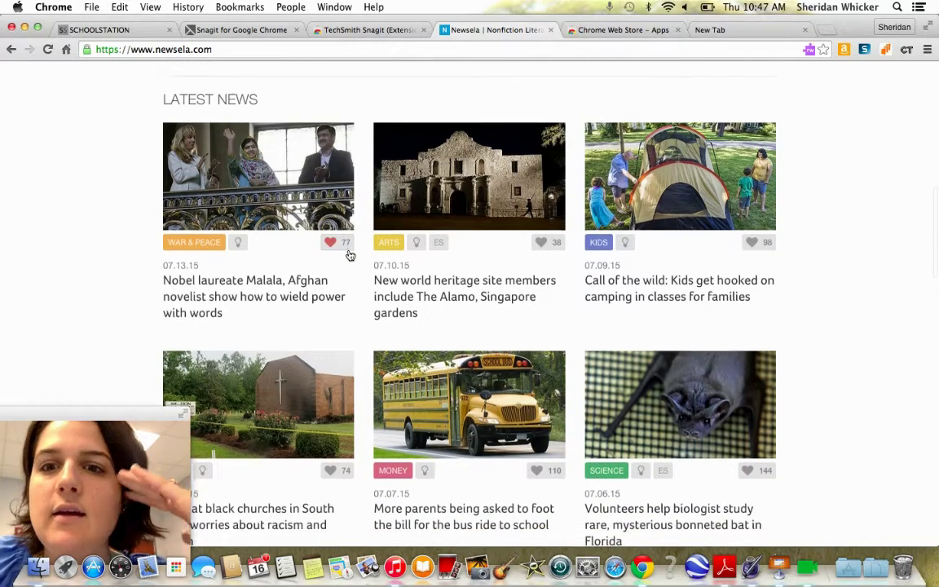
scroll(349, 254, "down", 2)
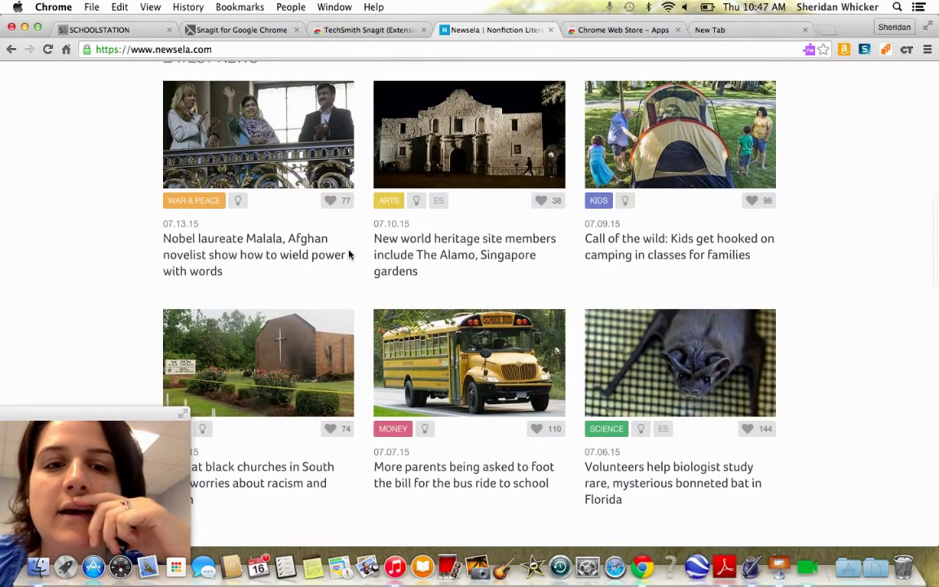
scroll(349, 255, "down", 20)
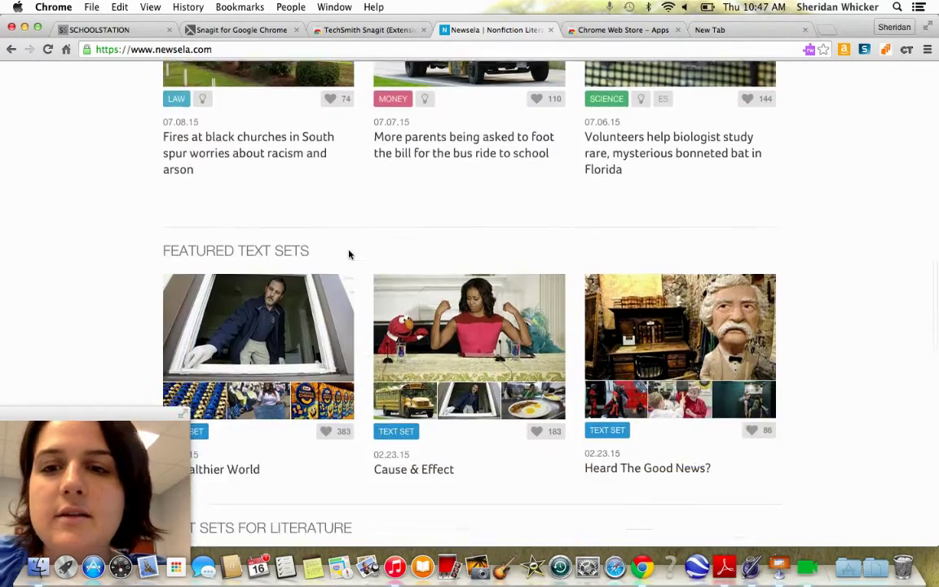
scroll(349, 256, "down", 13)
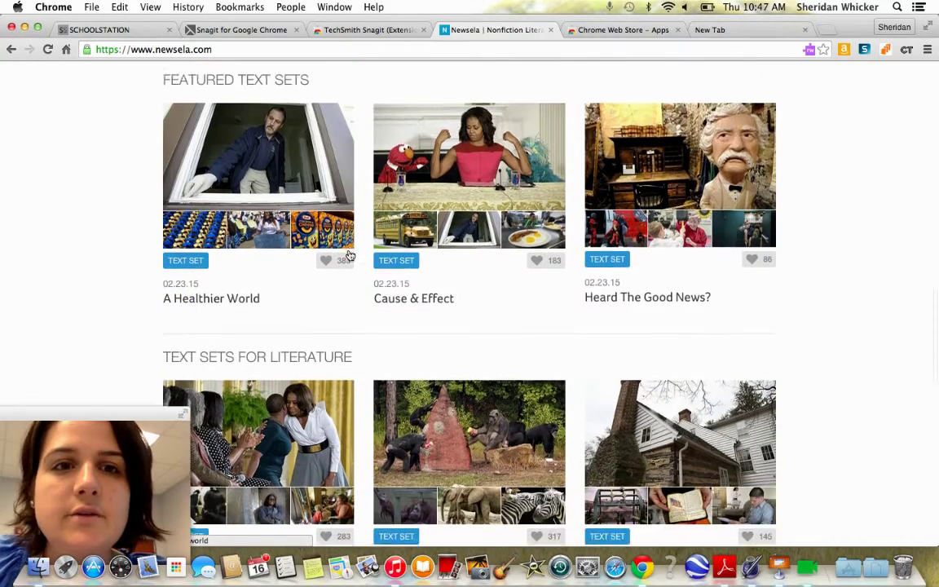
scroll(349, 255, "down", 19)
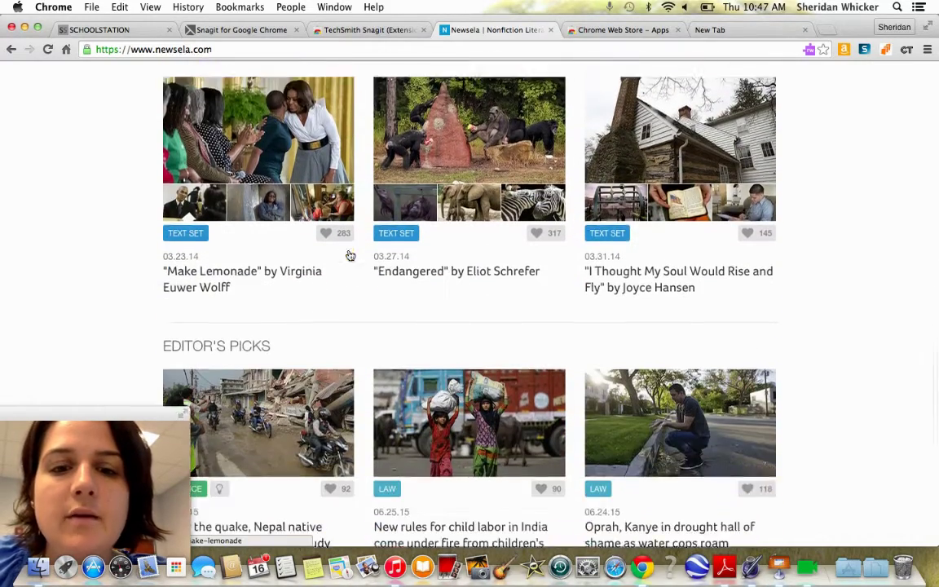
scroll(349, 256, "down", 18)
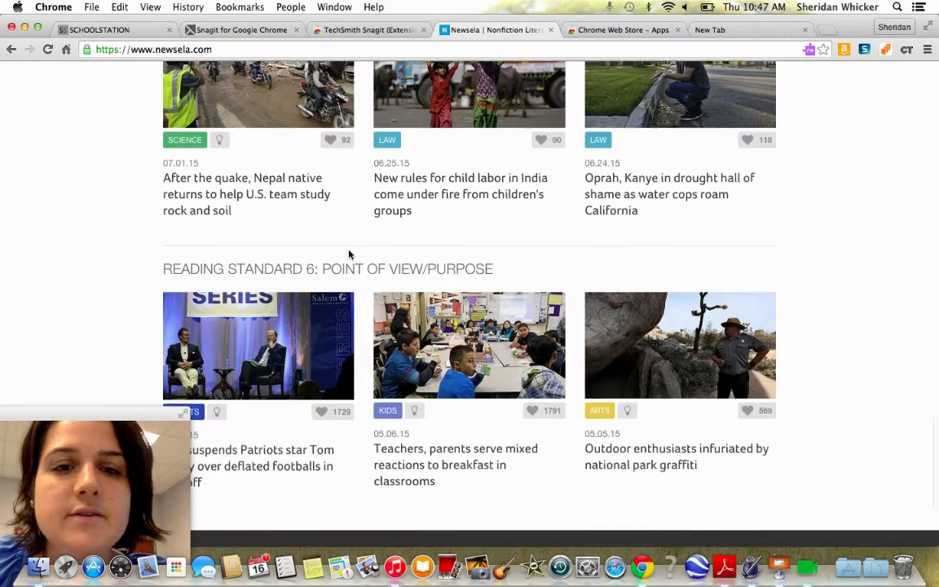
scroll(349, 255, "down", 3)
scroll(348, 252, "up", 20)
scroll(345, 269, "up", 20)
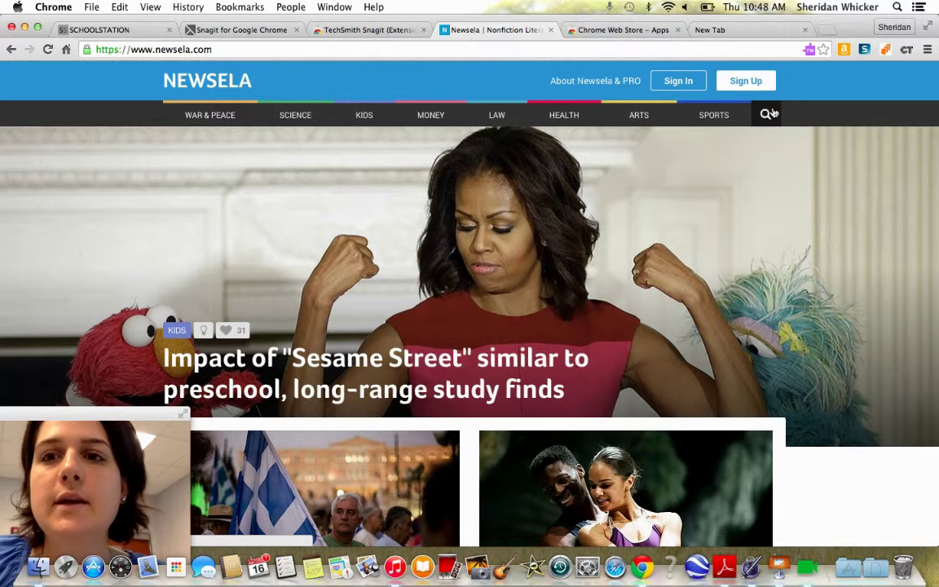
Open the Newsela sign-up form for a student account and look over its account information fields
left_click(741, 81)
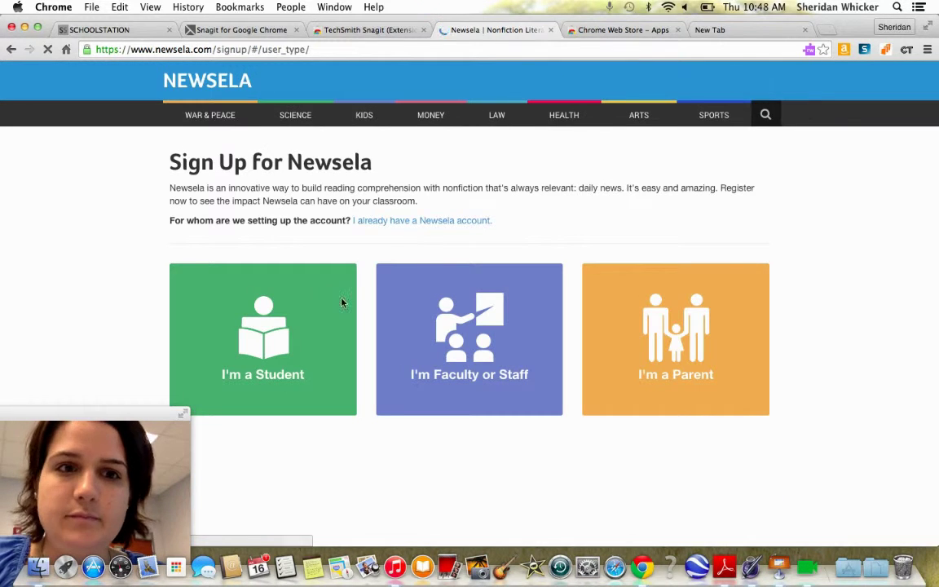
left_click(241, 282)
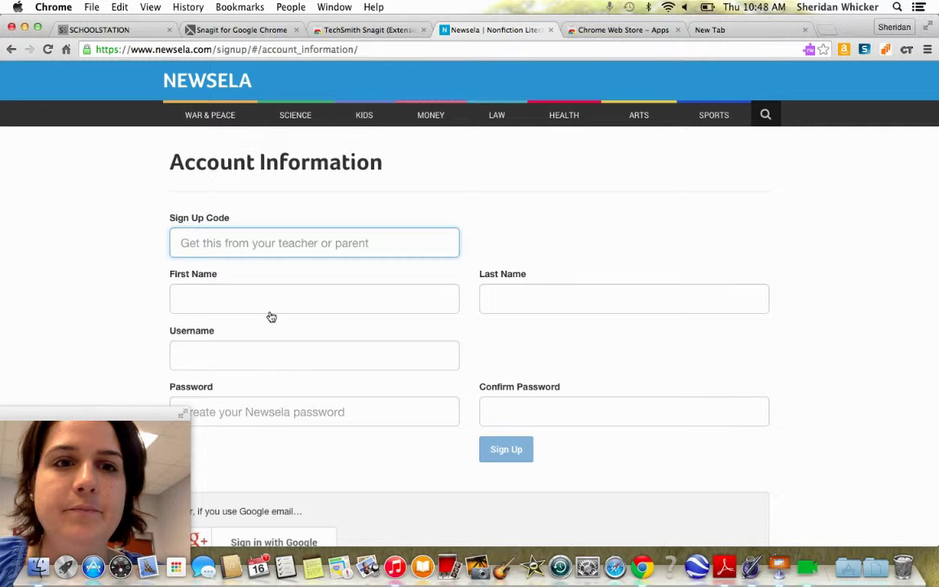
scroll(98, 275, "down", 3)
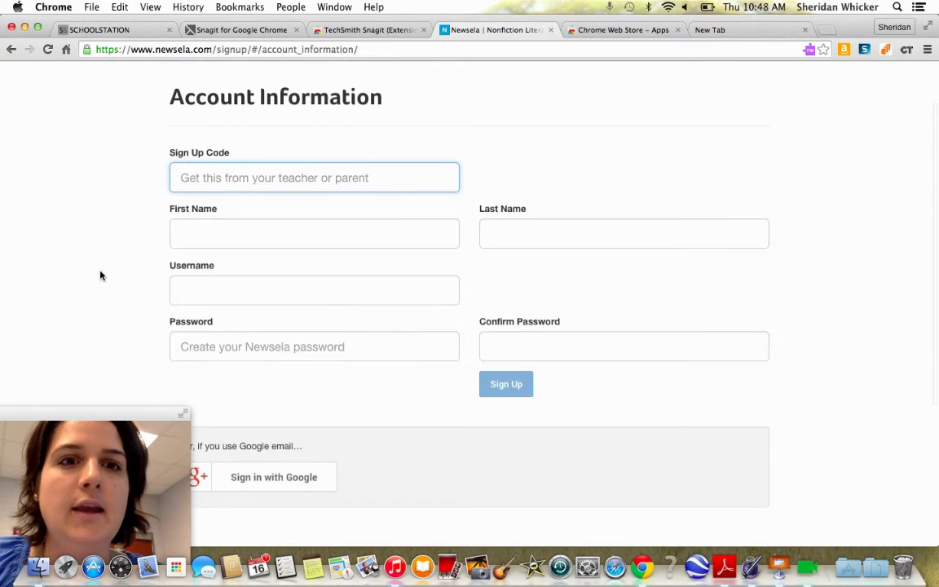
scroll(100, 275, "up", 3)
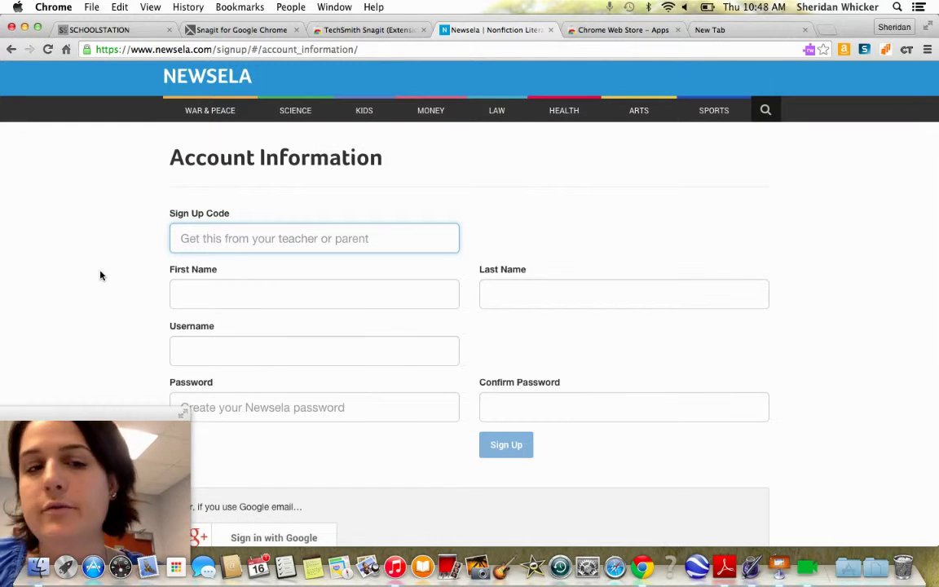
Go through the name, username and password fields without filling them in, and sign in with Google instead
left_click(202, 301)
scroll(202, 301, "down", 3)
left_click(191, 256)
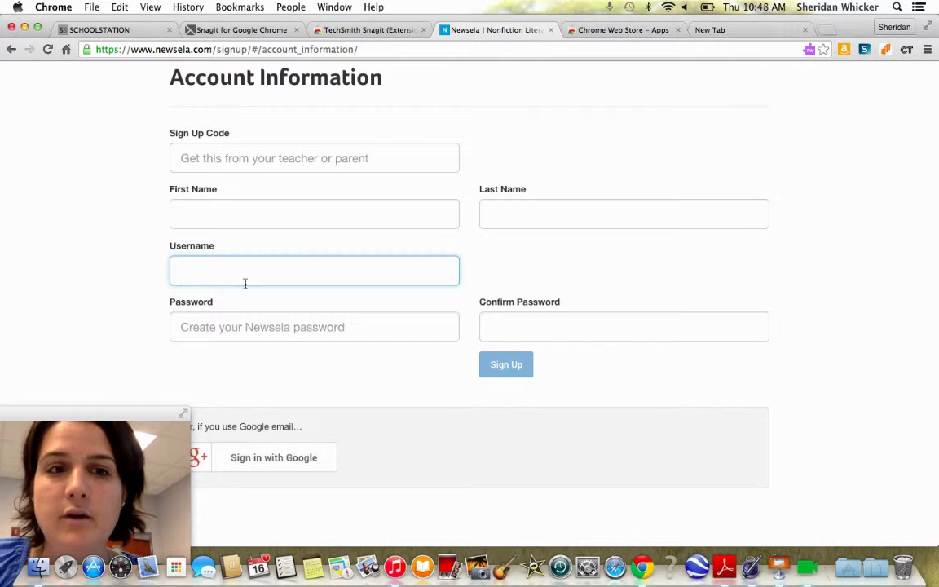
left_click(225, 327)
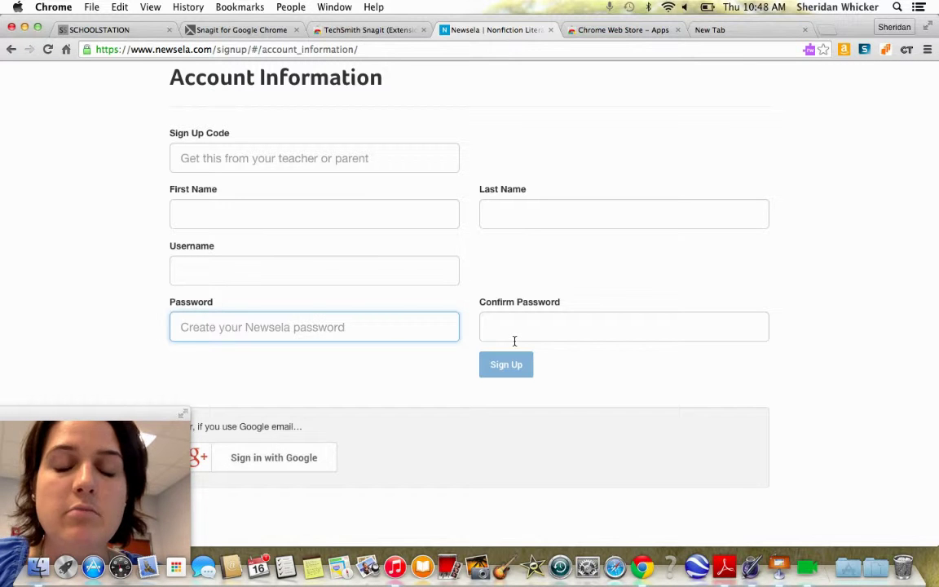
scroll(392, 394, "down", 5)
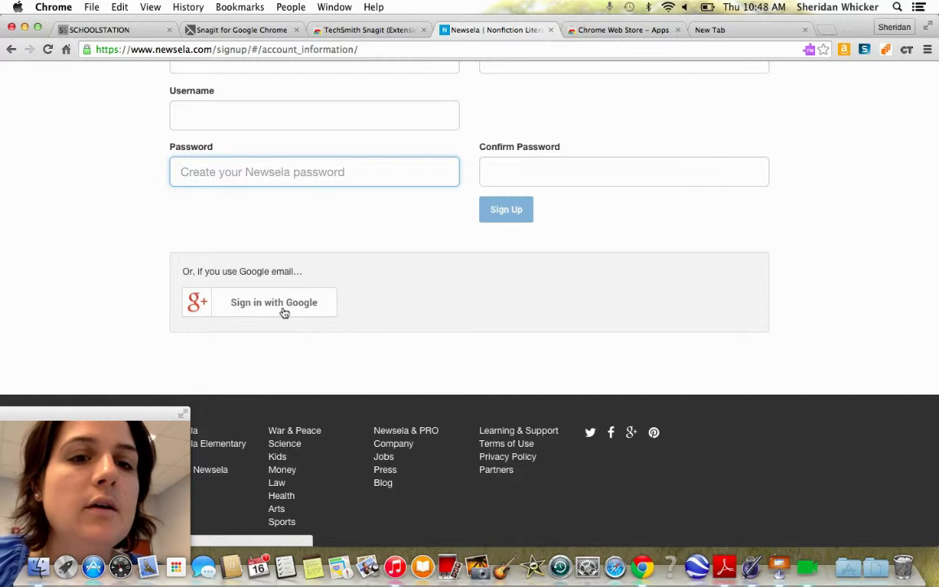
left_click(284, 313)
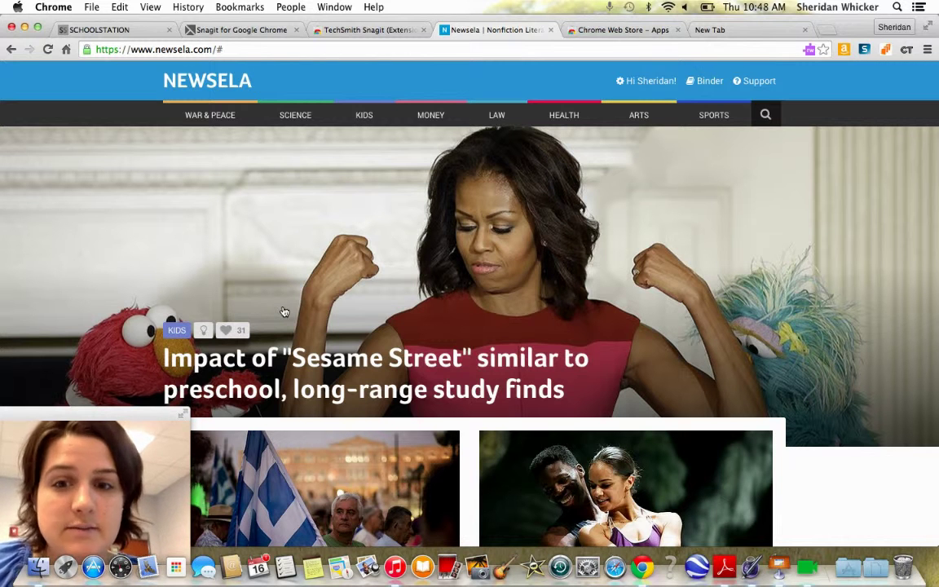
Look through the featured and latest news articles on the signed-in Newsela homepage
scroll(422, 360, "down", 5)
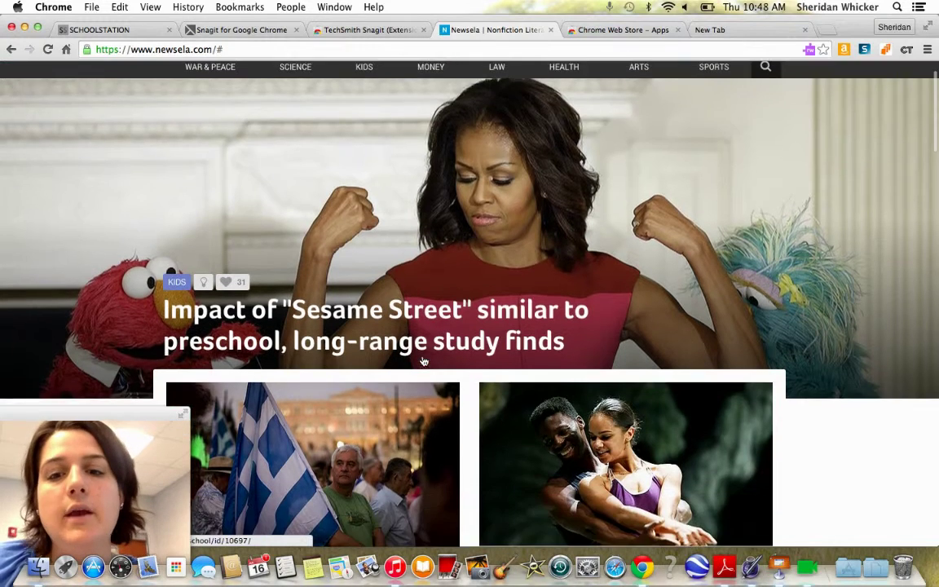
scroll(423, 361, "up", 1)
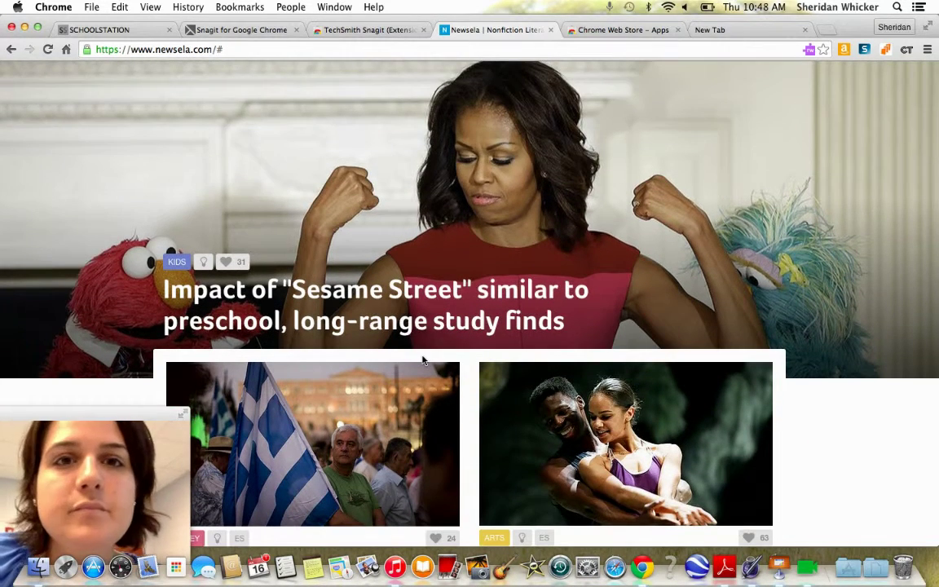
scroll(423, 362, "down", 8)
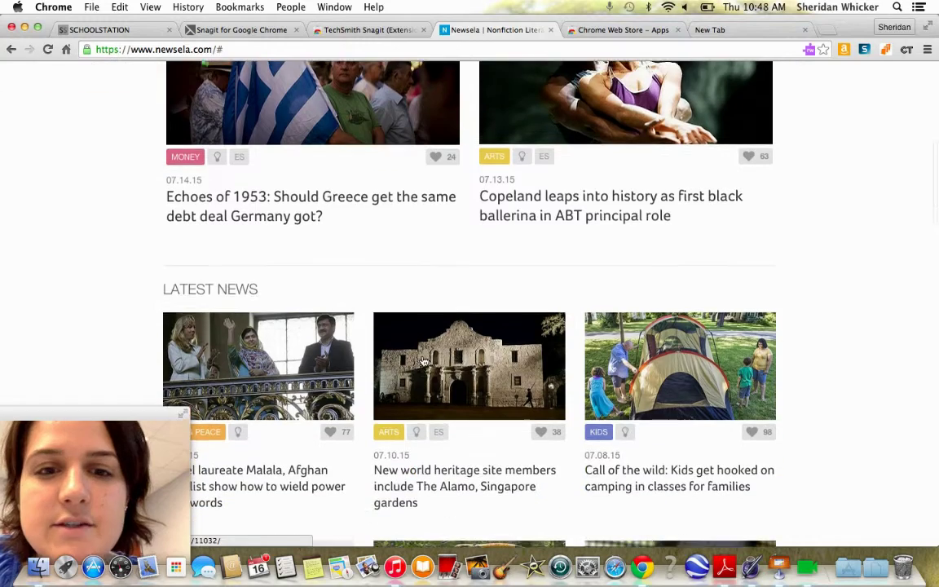
scroll(424, 361, "down", 5)
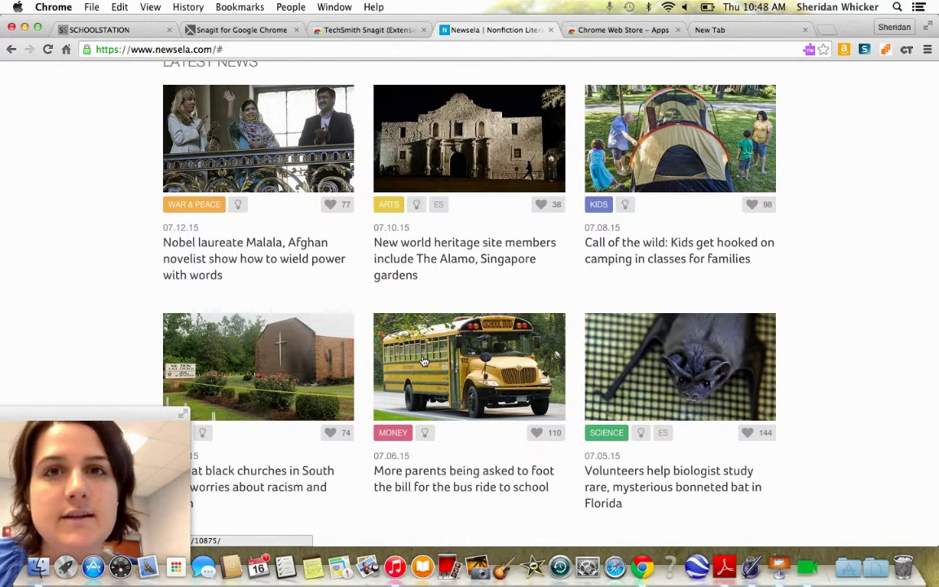
scroll(424, 362, "up", 2)
scroll(423, 361, "up", 3)
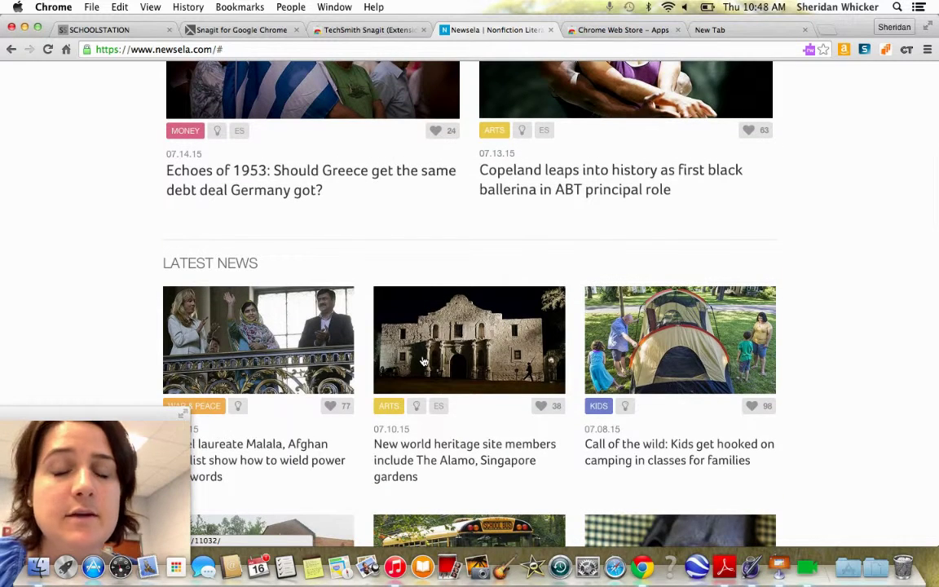
scroll(423, 361, "up", 5)
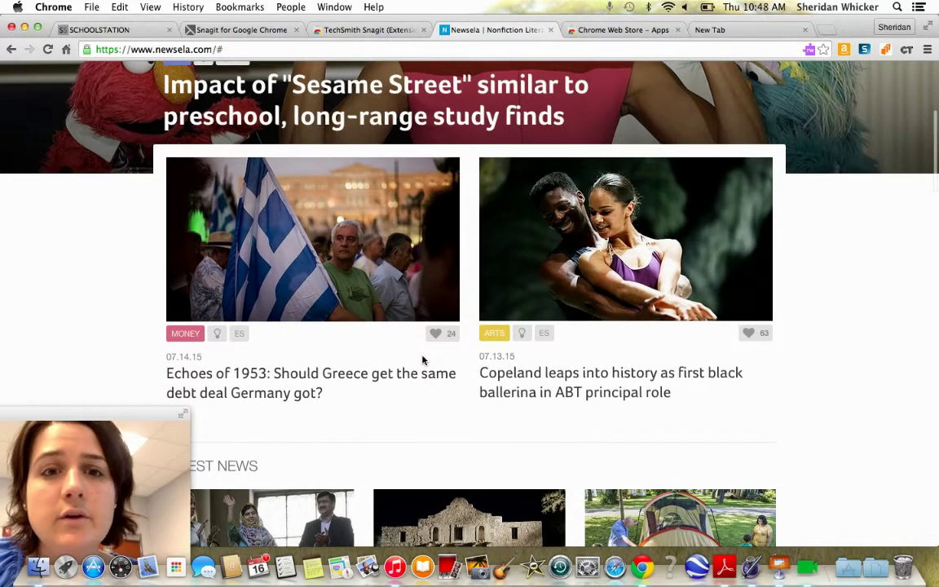
scroll(423, 361, "up", 1)
scroll(423, 362, "up", 5)
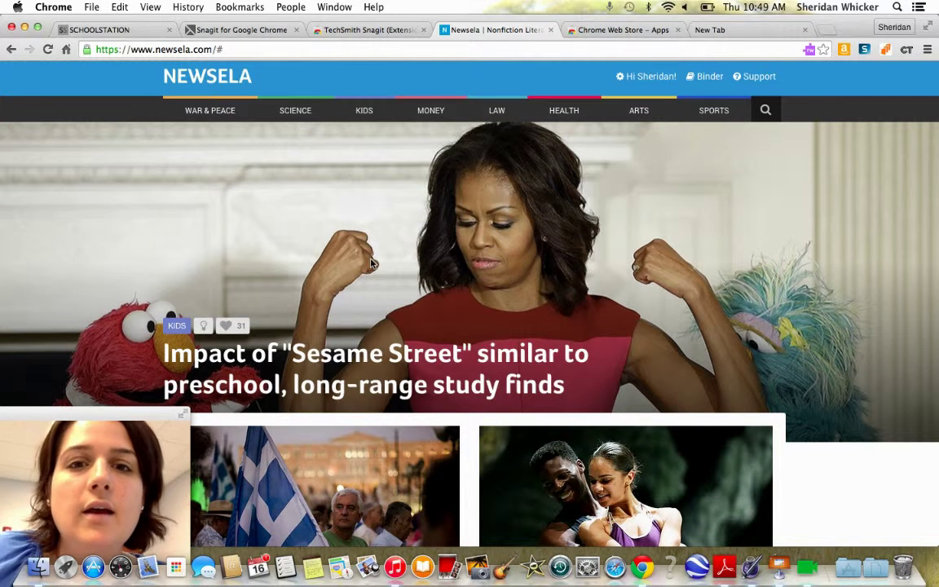
Open the article "Echoes of 1953: Should Greece get the same debt deal Germany got?" and view its opening section
scroll(349, 365, "down", 5)
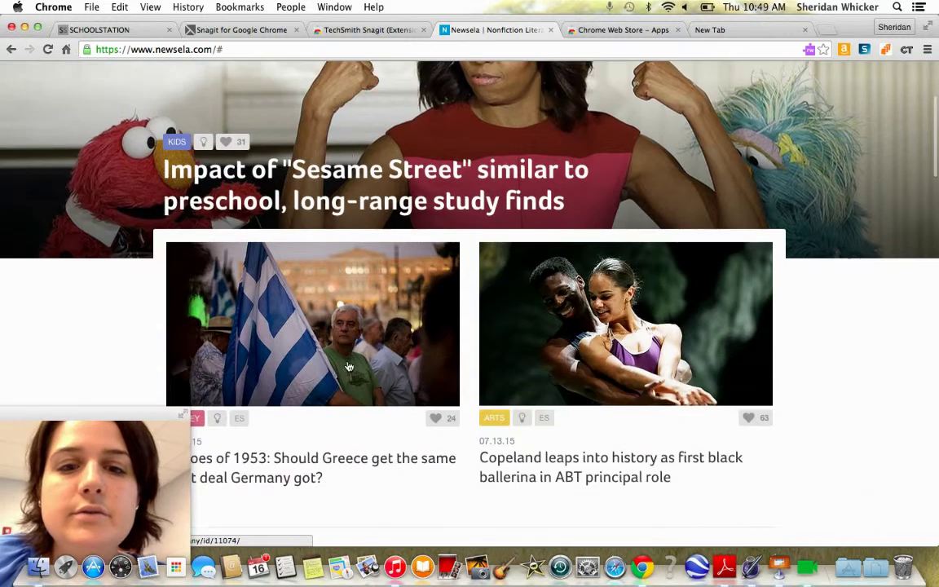
scroll(348, 365, "up", 1)
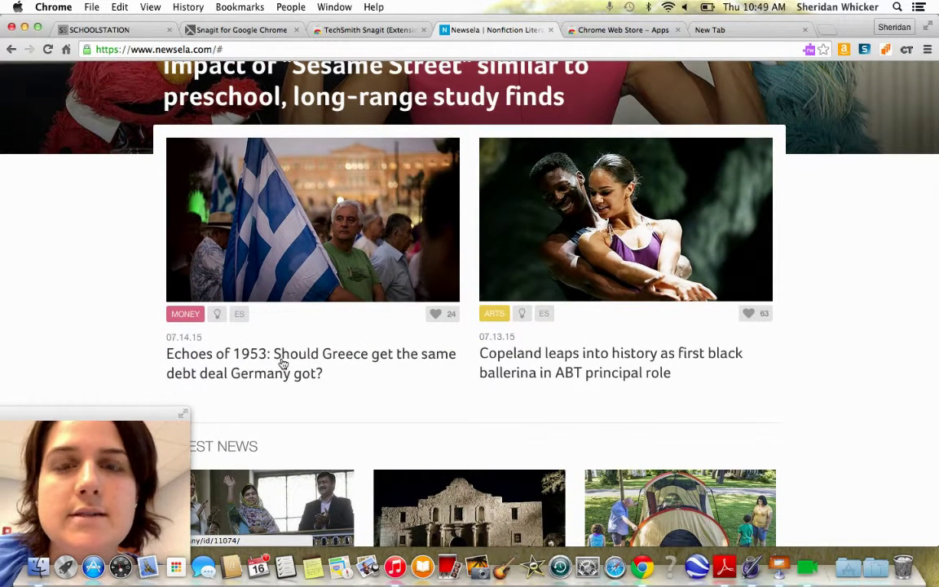
scroll(543, 396, "down", 5)
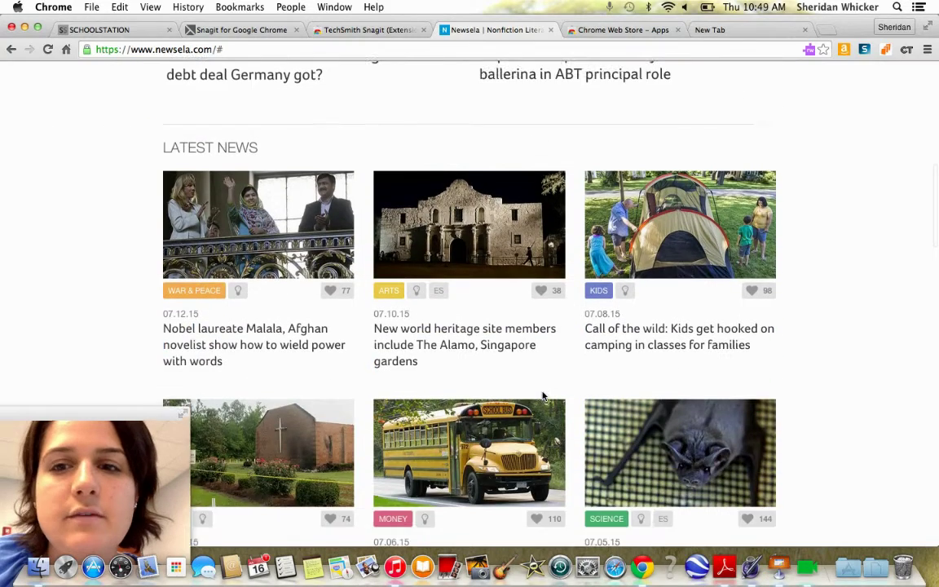
scroll(542, 396, "up", 5)
scroll(542, 396, "up", 1)
left_click(309, 307)
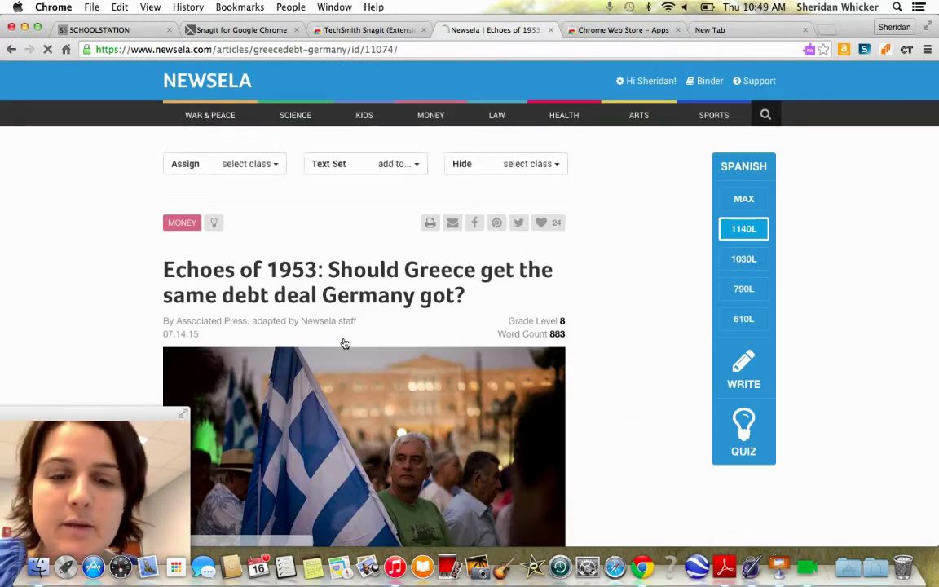
scroll(345, 343, "down", 2)
scroll(346, 343, "up", 2)
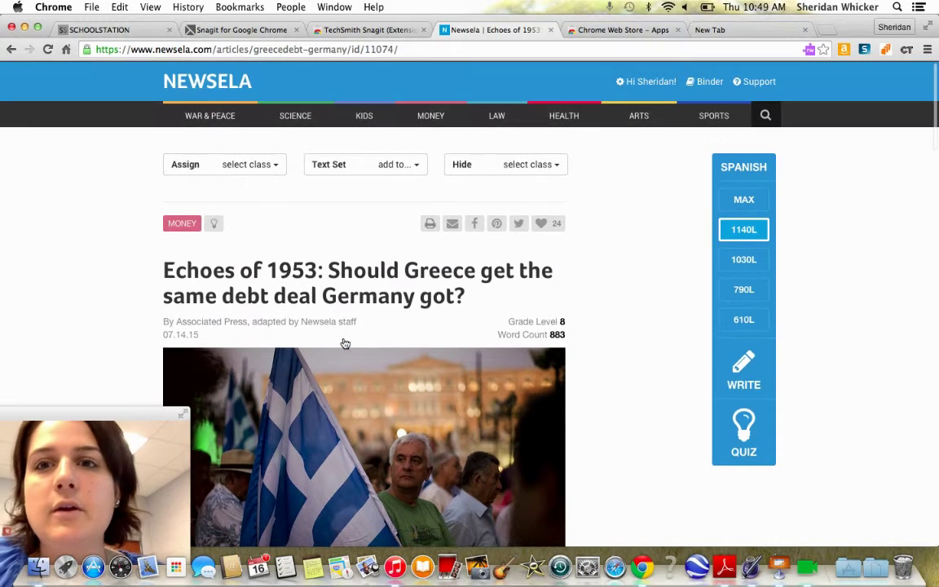
scroll(346, 343, "down", 3)
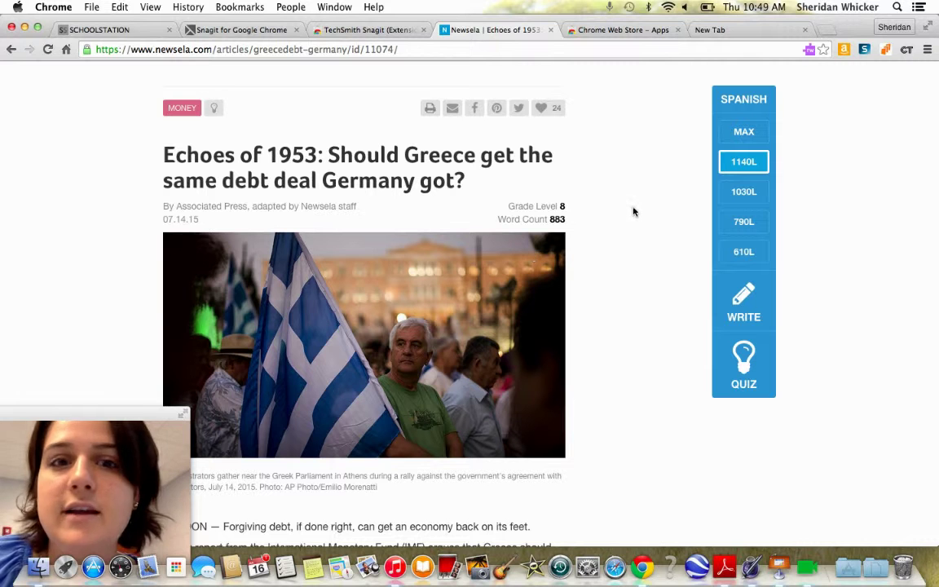
Switch the Greece debt article to the 1030L reading level to read its text, and change the level to 790L
left_click(738, 194)
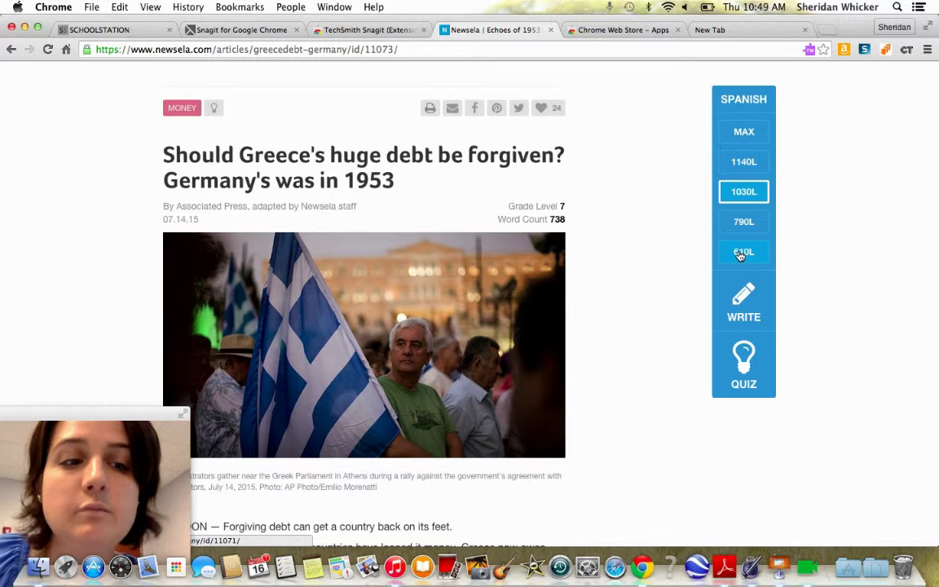
scroll(593, 218, "down", 5)
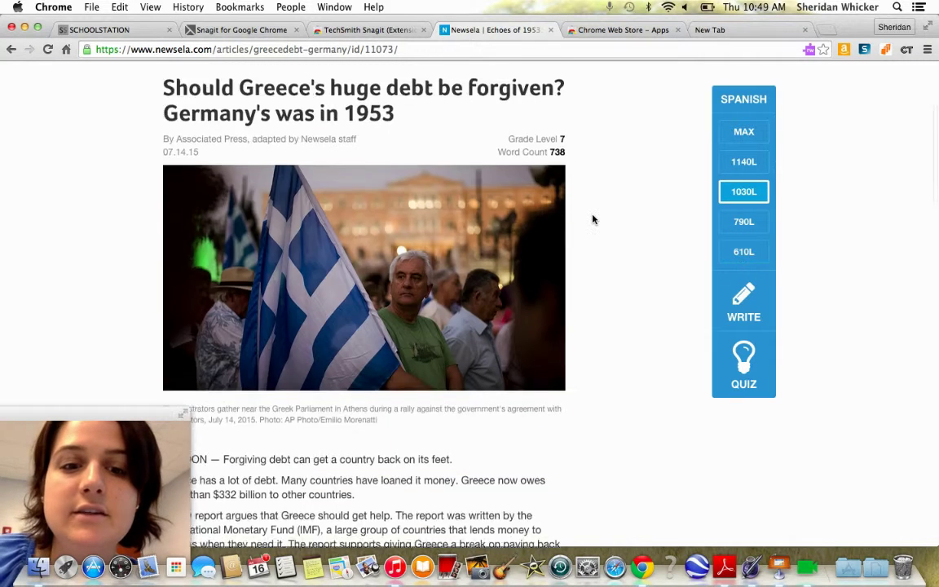
scroll(593, 219, "down", 2)
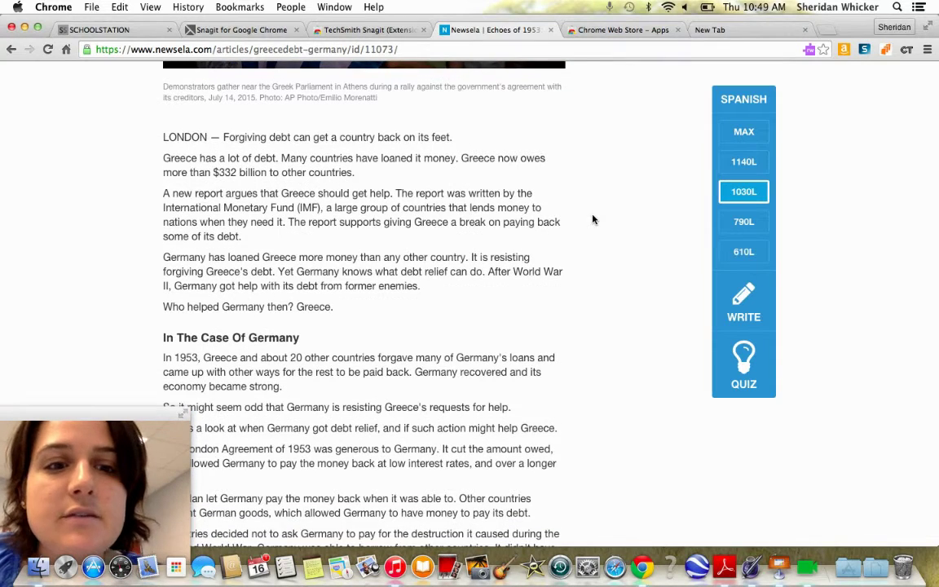
scroll(593, 219, "down", 4)
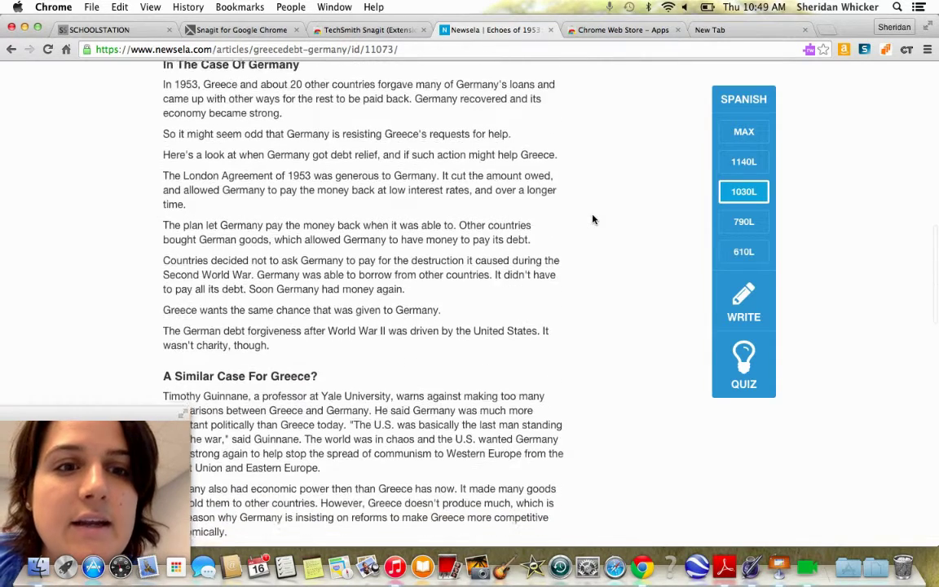
scroll(593, 219, "down", 1)
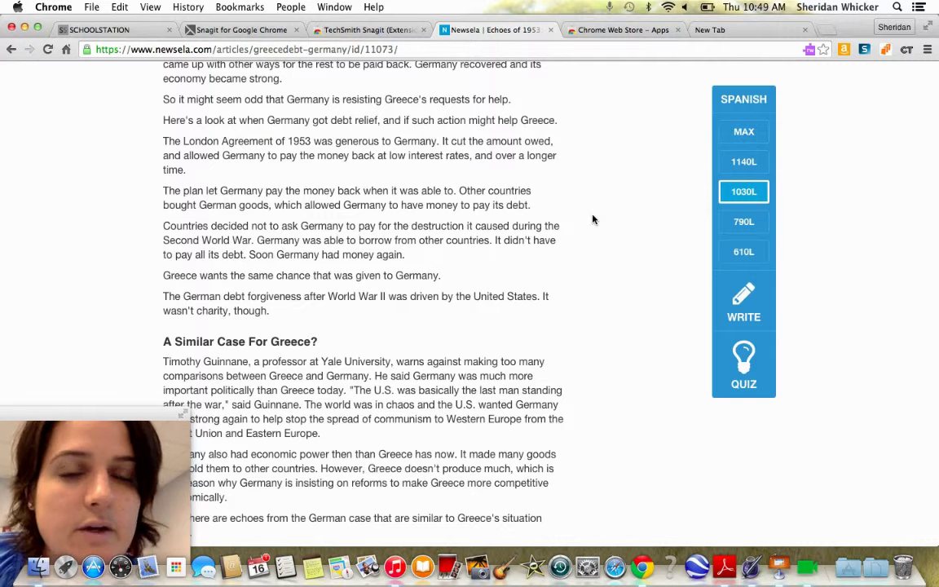
left_click(744, 222)
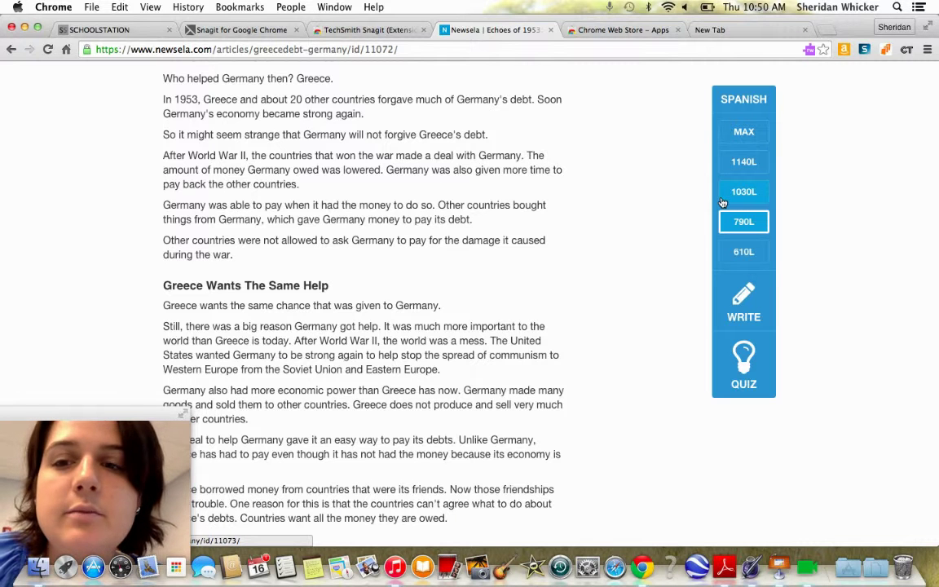
Raise the Greece debt article's reading level through 1030L and 1140L to MAX, and view its grade level and word count
left_click(743, 197)
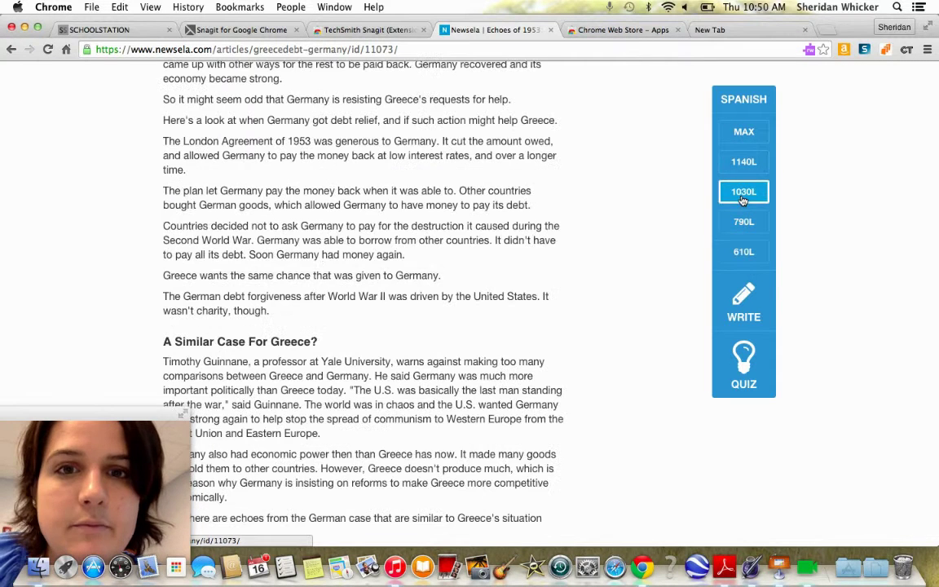
left_click(748, 163)
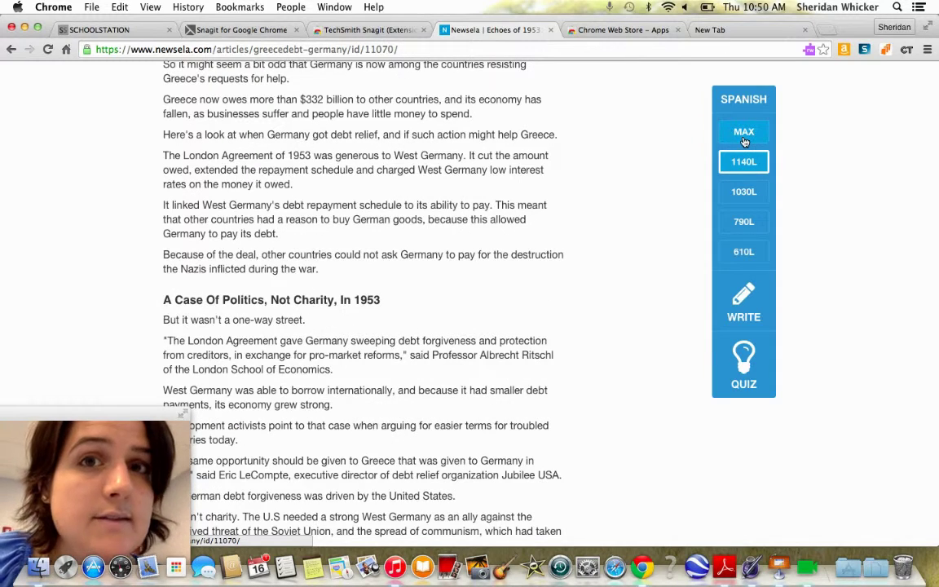
left_click(744, 135)
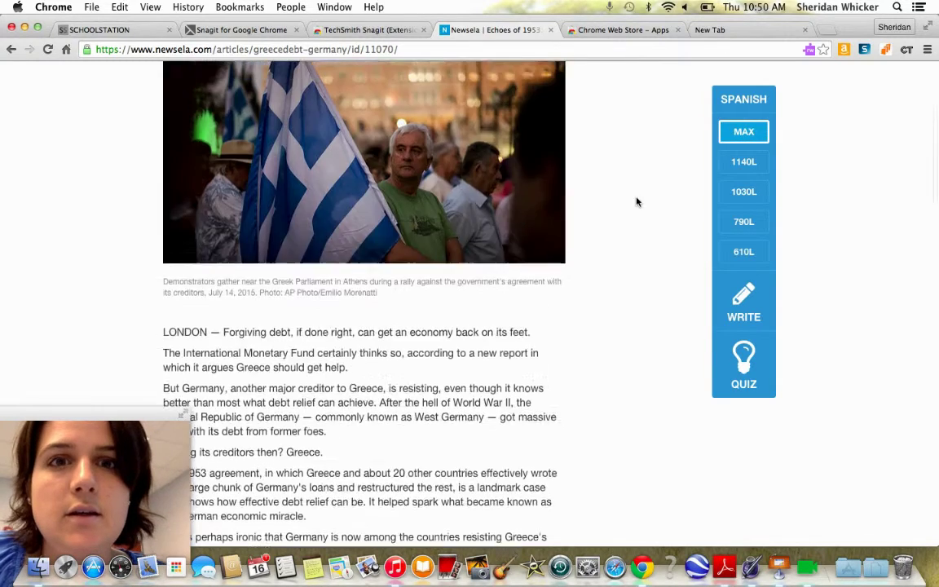
scroll(638, 202, "up", 2)
scroll(638, 201, "down", 4)
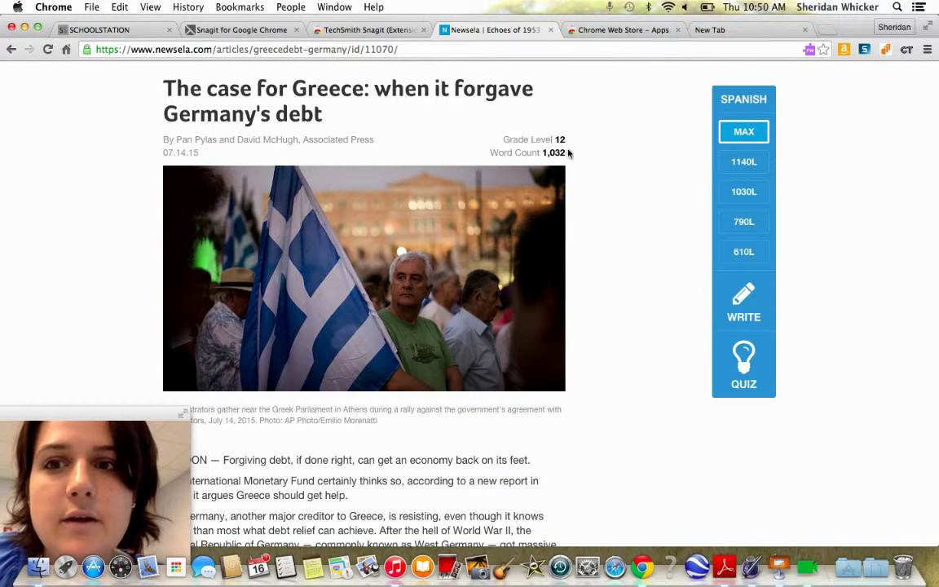
Lower the article's reading level to 610L and switch it to the Spanish version to view its opening section
left_click(743, 252)
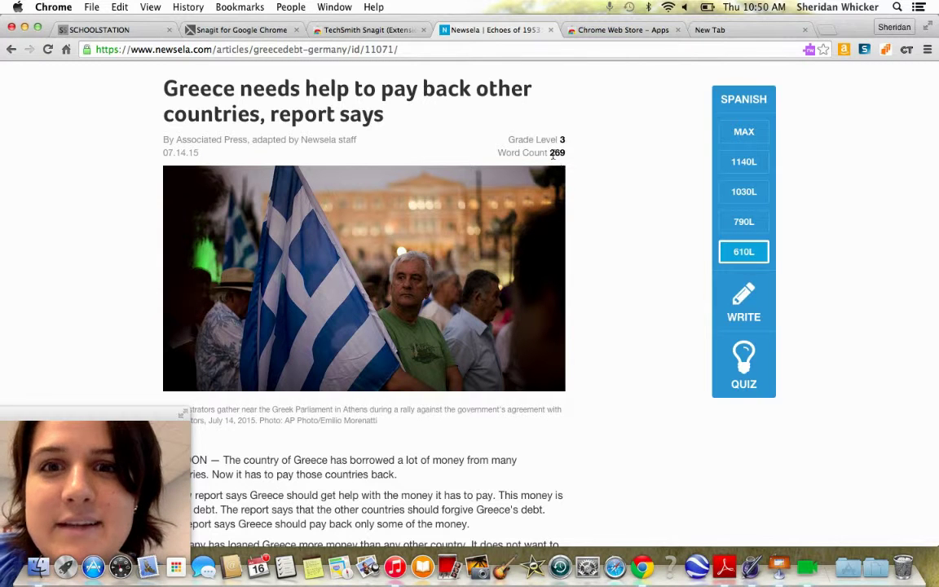
left_click(749, 98)
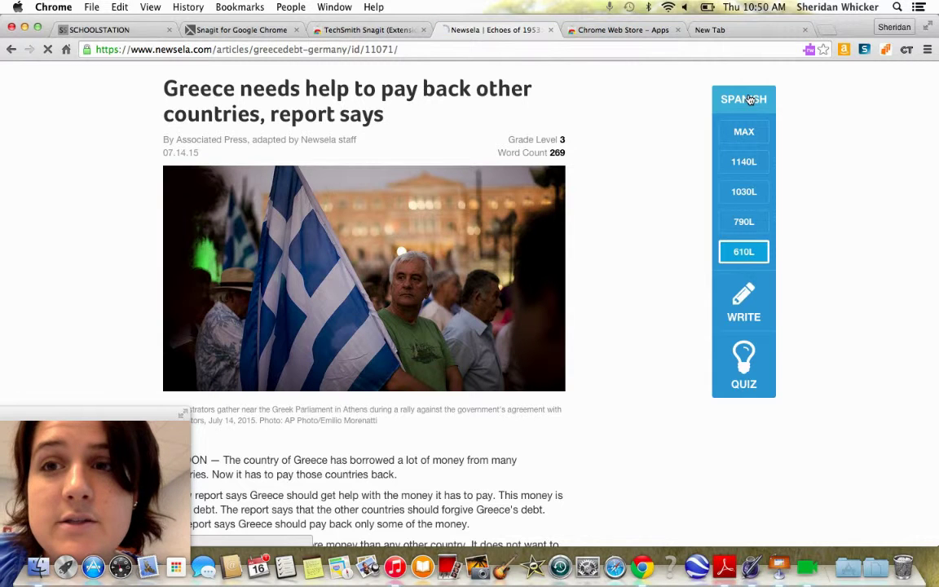
scroll(579, 284, "down", 5)
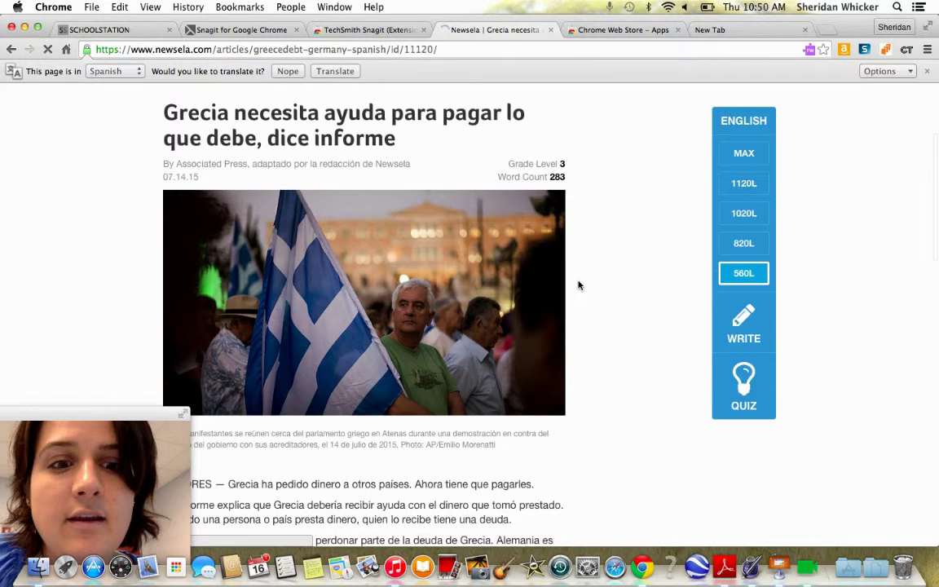
scroll(578, 284, "up", 3)
scroll(579, 284, "up", 1)
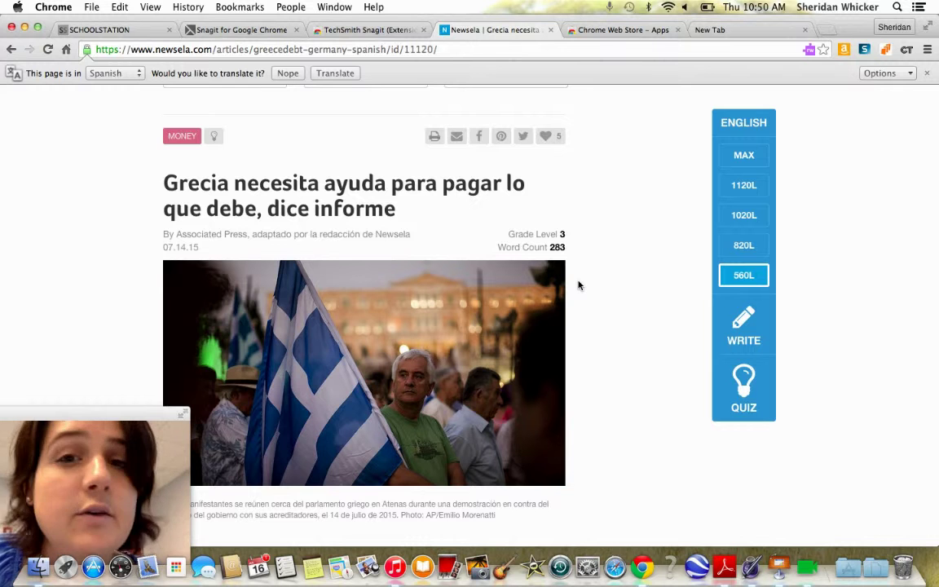
Switch the article to English, to Spanish once more, and back to English
left_click(744, 129)
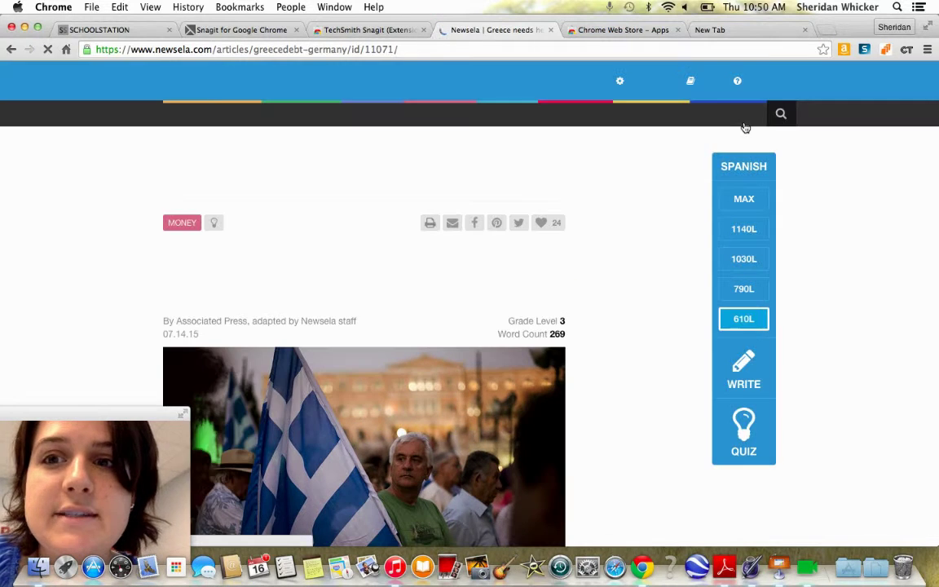
left_click(744, 167)
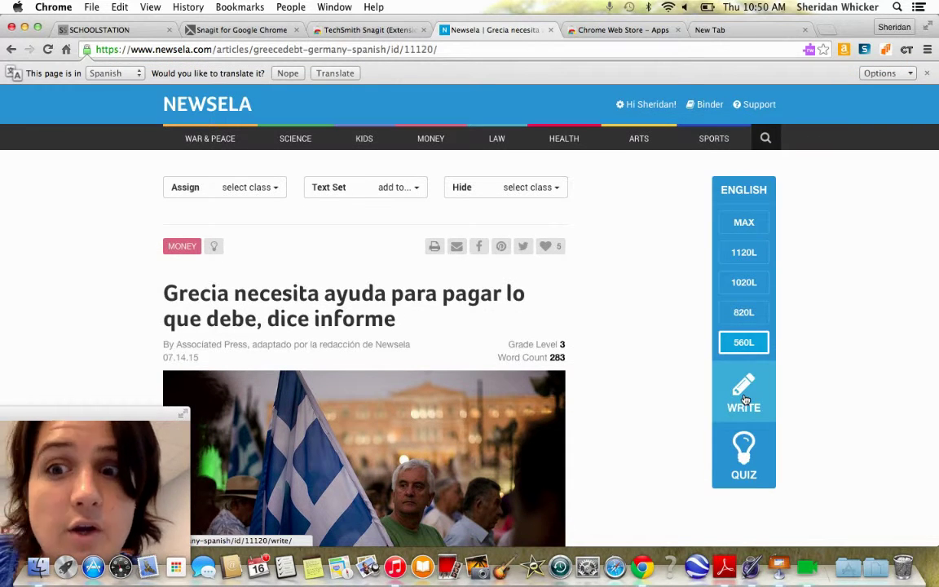
left_click(740, 188)
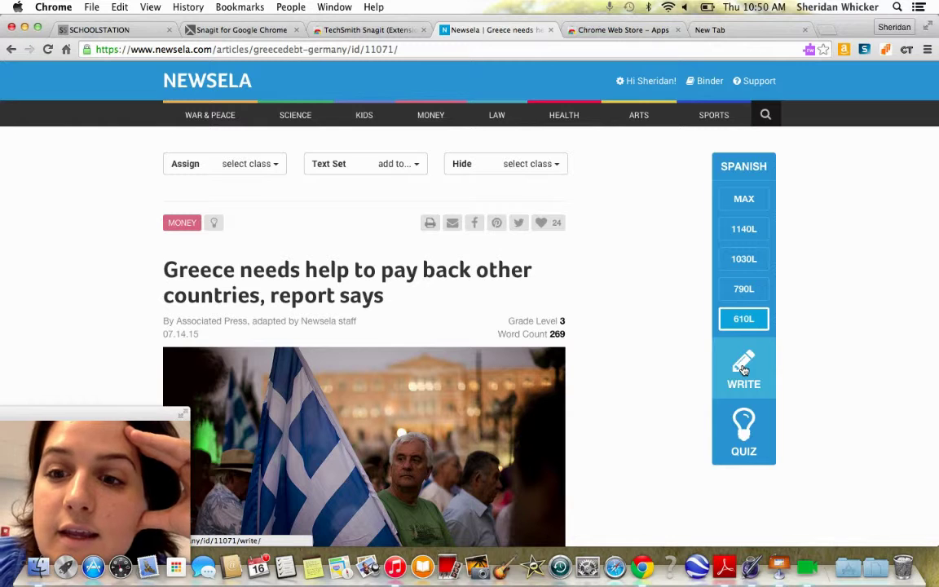
Read through the 610L English article down to its closing section
scroll(628, 361, "down", 10)
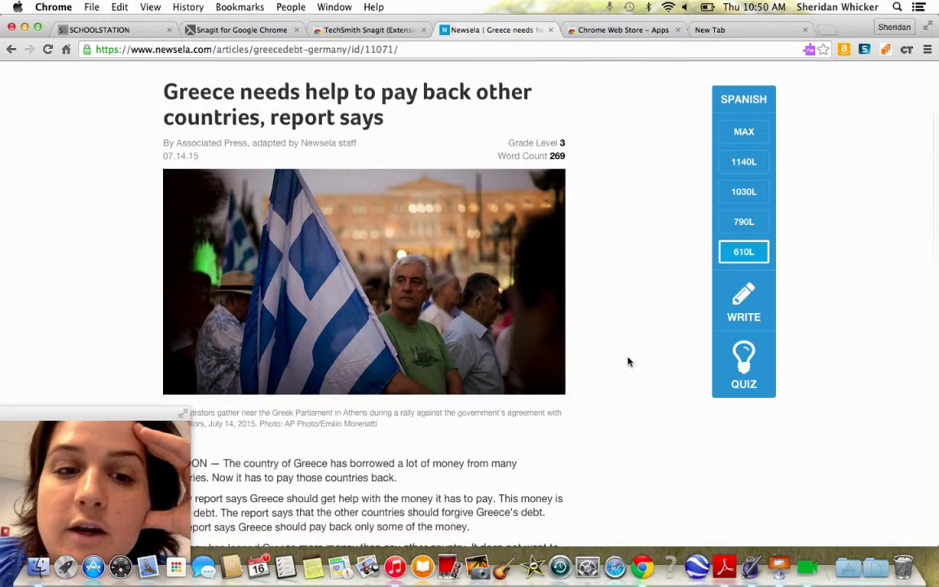
scroll(628, 361, "down", 3)
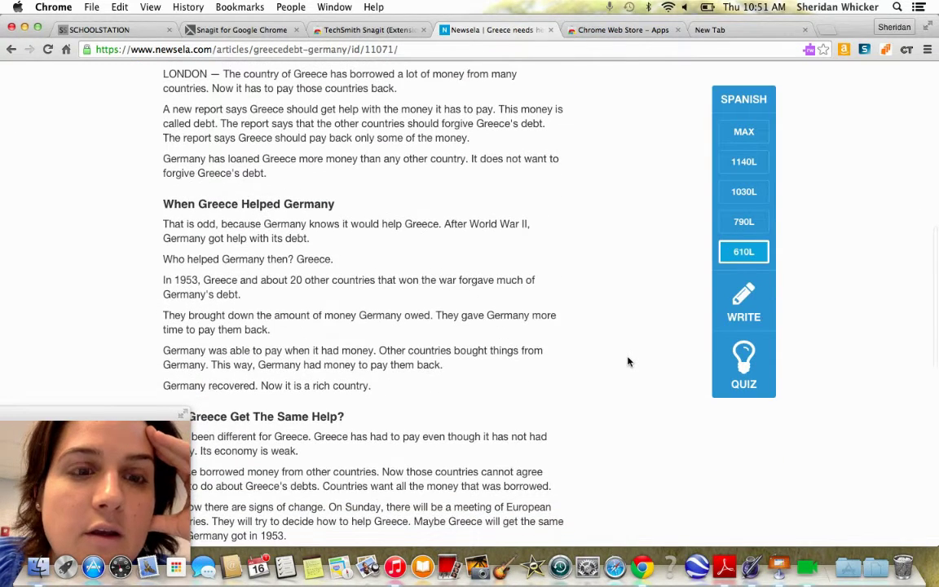
scroll(628, 361, "down", 3)
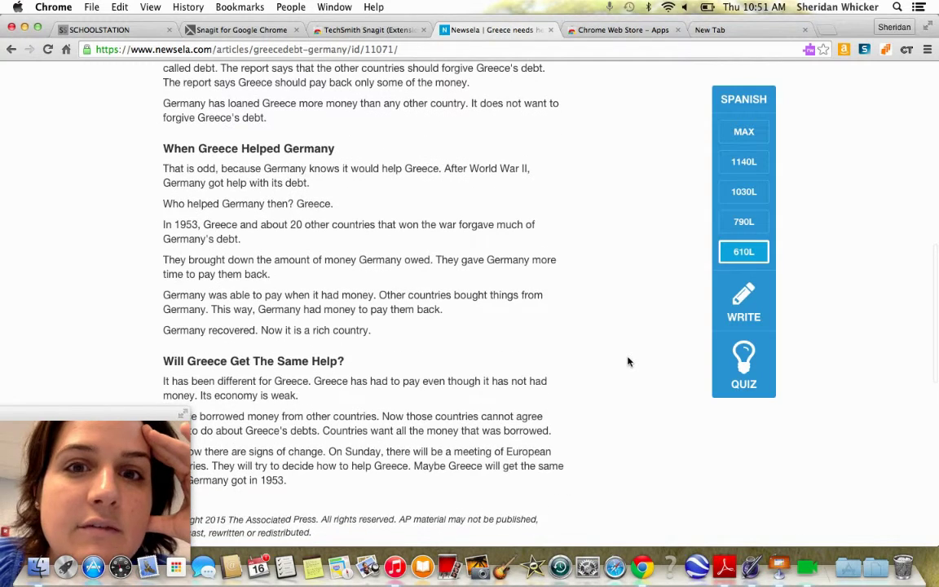
scroll(628, 361, "down", 3)
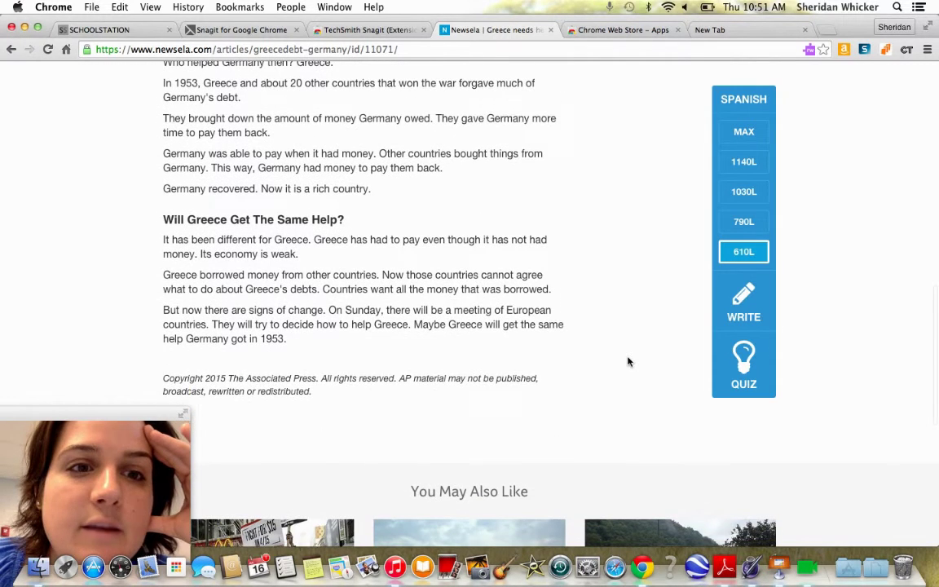
scroll(571, 237, "up", 2)
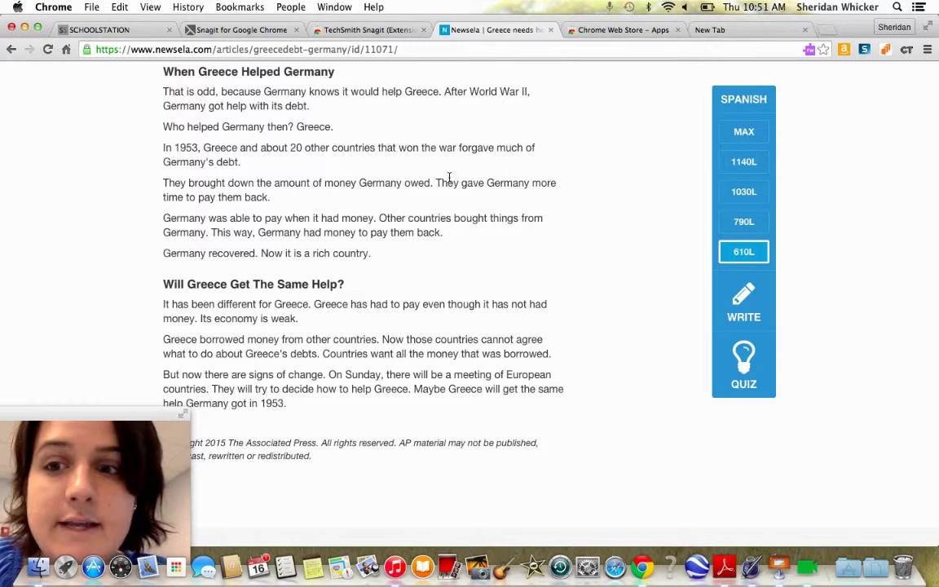
scroll(522, 306, "down", 3)
scroll(522, 306, "up", 1)
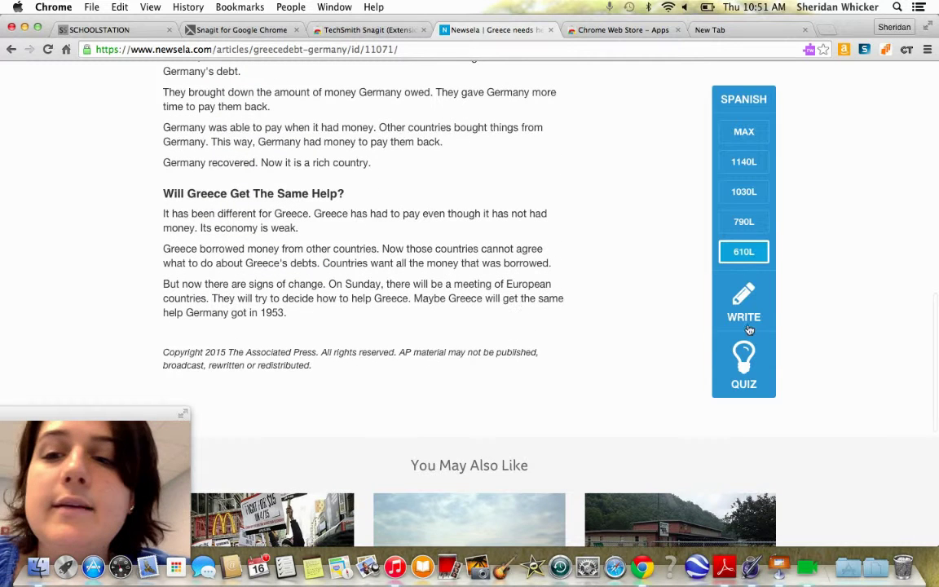
Open the Write activity for the 610L article and read its default prompt and the note about student responses
left_click(742, 297)
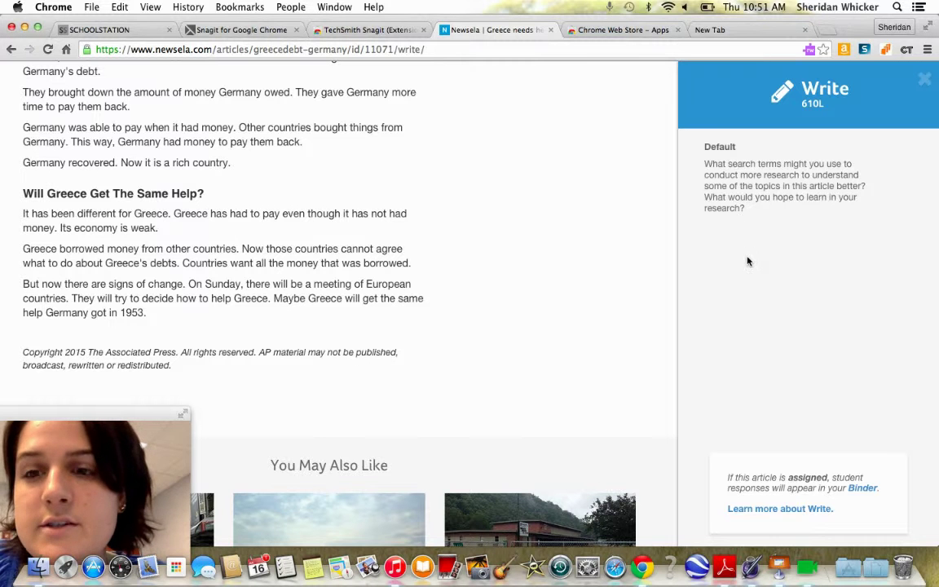
scroll(786, 461, "down", 3)
scroll(786, 462, "up", 2)
scroll(786, 461, "down", 1)
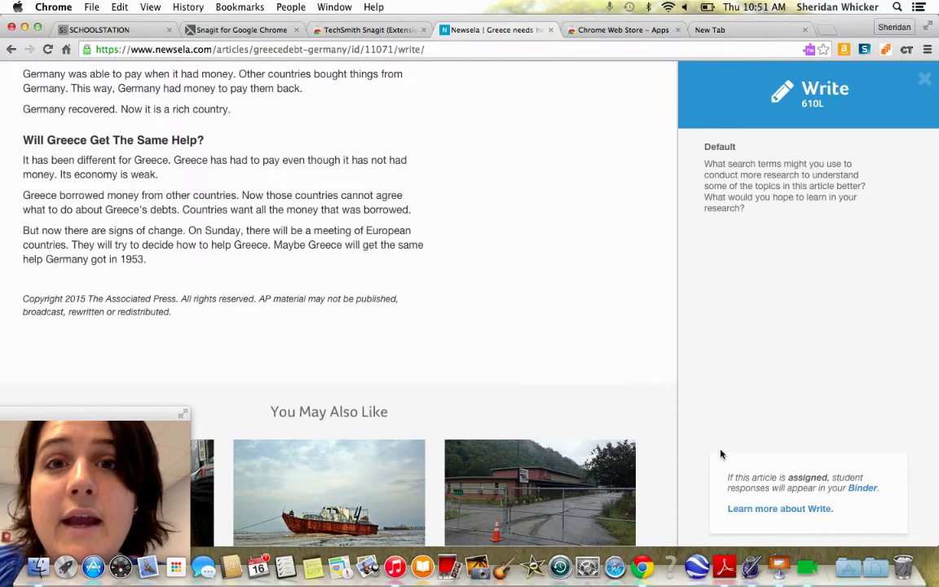
Assign the Greece debt article to the teacher's RTI class without adding instructions
scroll(730, 321, "up", 10)
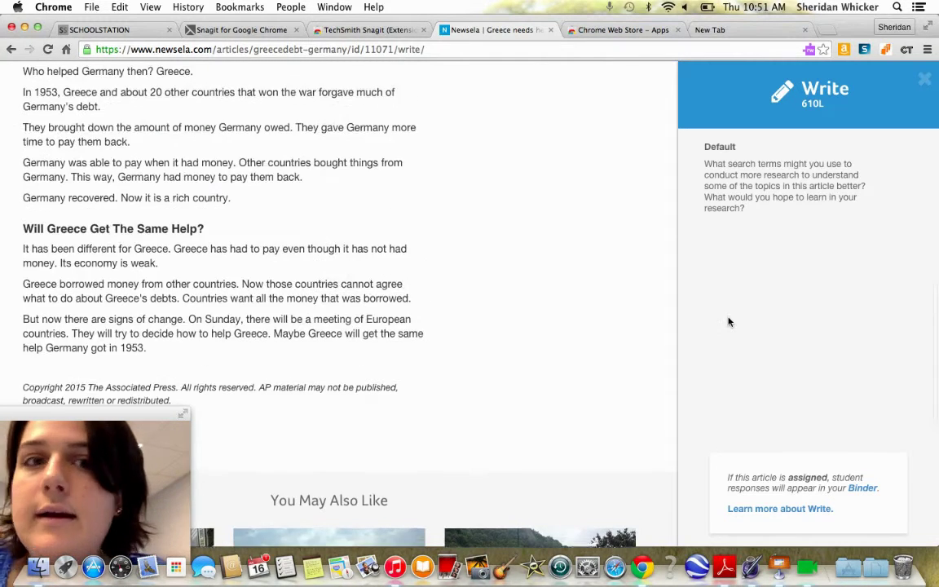
scroll(551, 272, "up", 5)
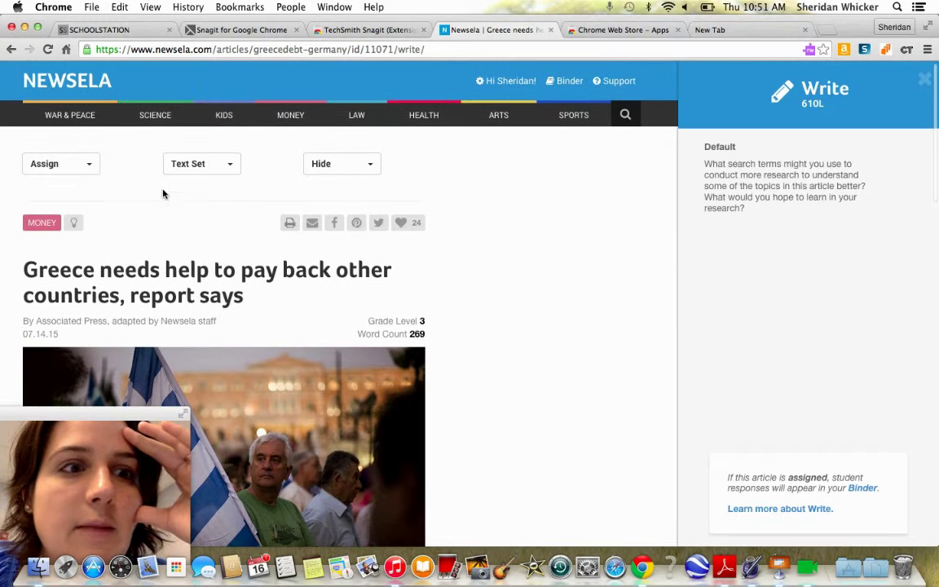
left_click(37, 164)
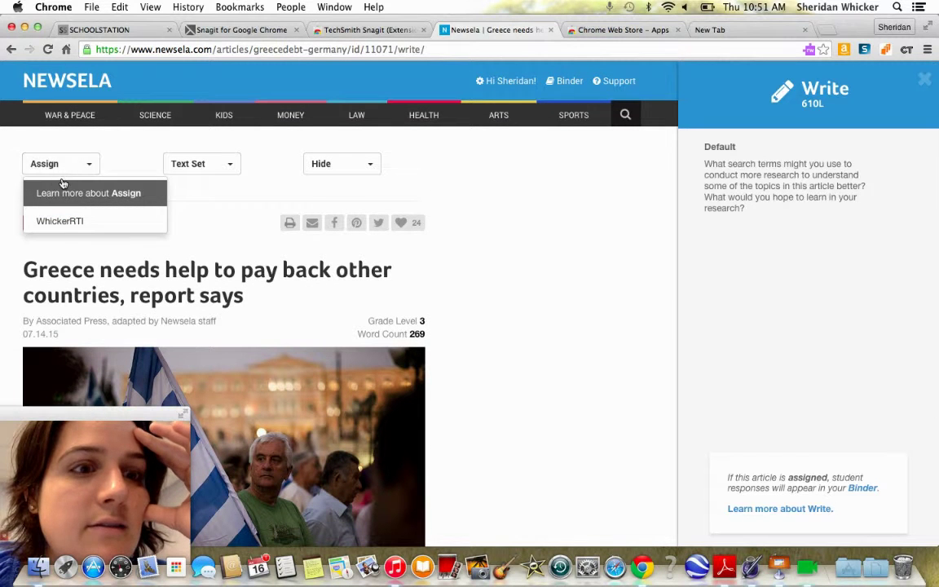
left_click(61, 221)
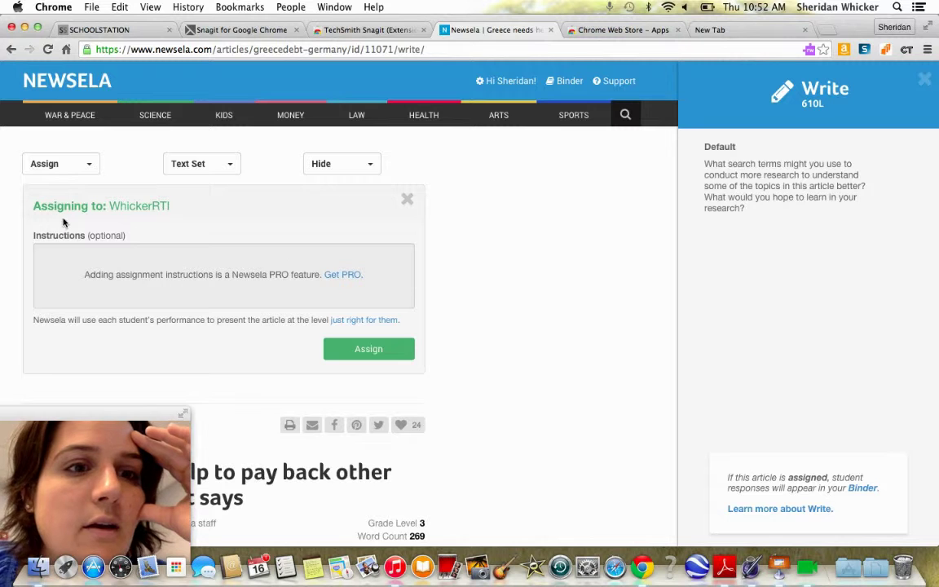
left_click(367, 350)
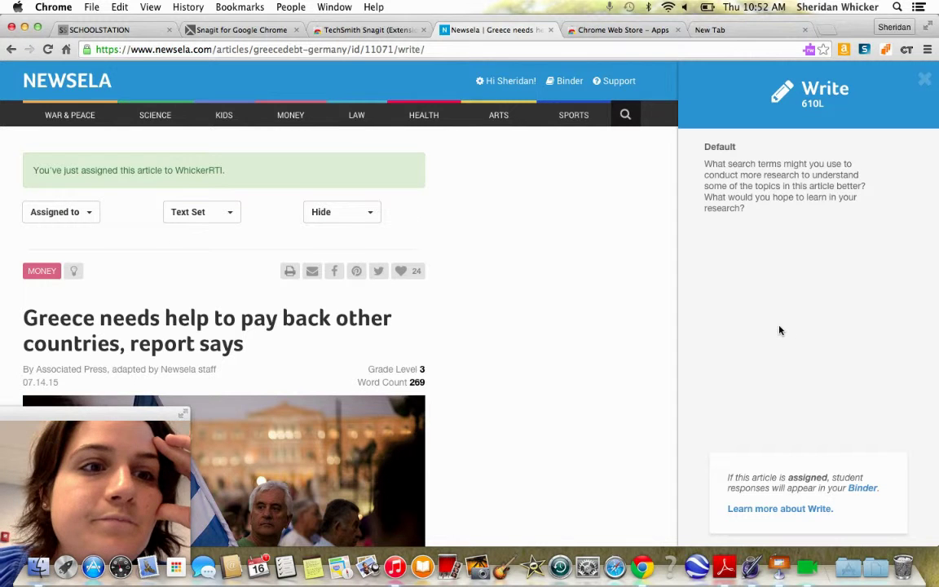
Look over the assigned article alongside its 610L Write prompt, and close the Write activity
scroll(779, 330, "down", 3)
scroll(780, 329, "up", 3)
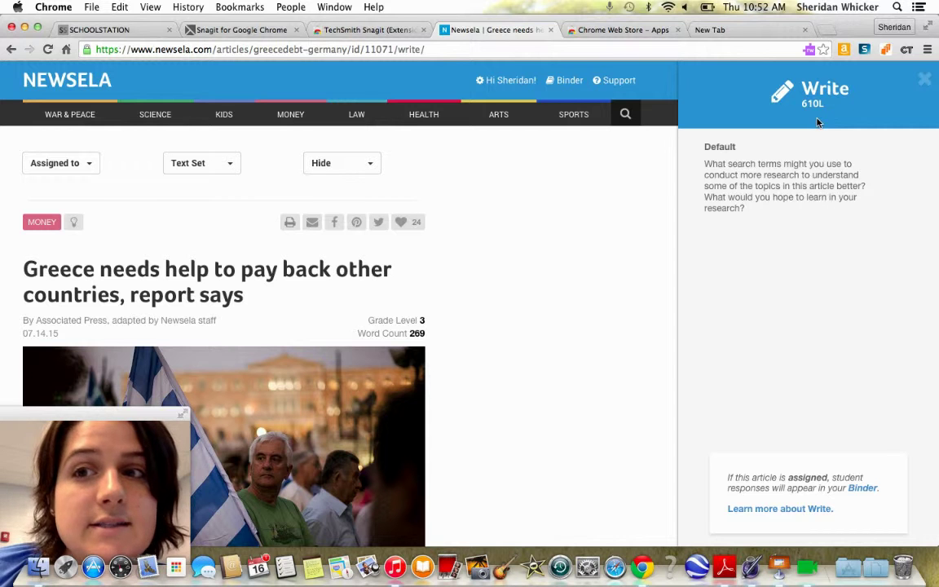
left_click(927, 80)
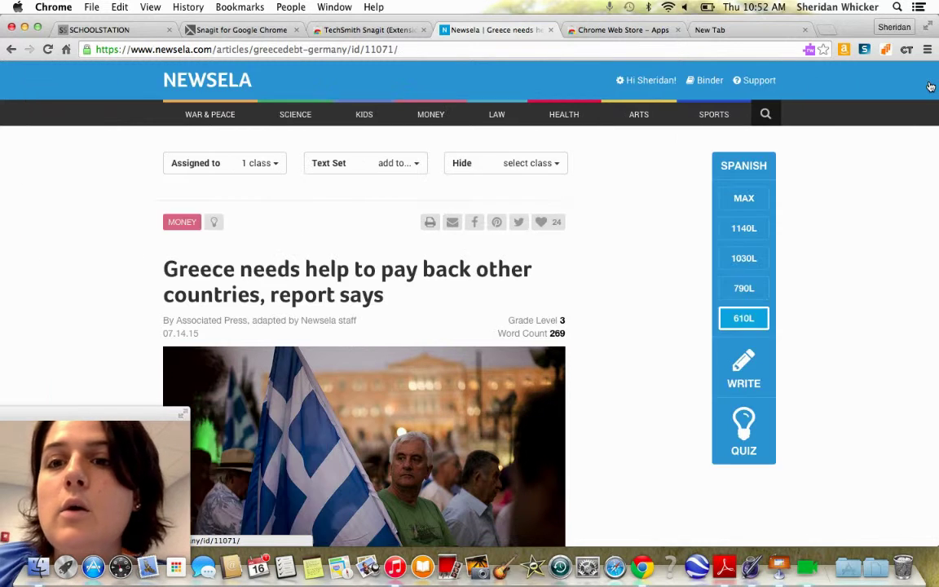
Switch the article to the MAX level, open its Write activity to review the prompt, and close it
left_click(745, 200)
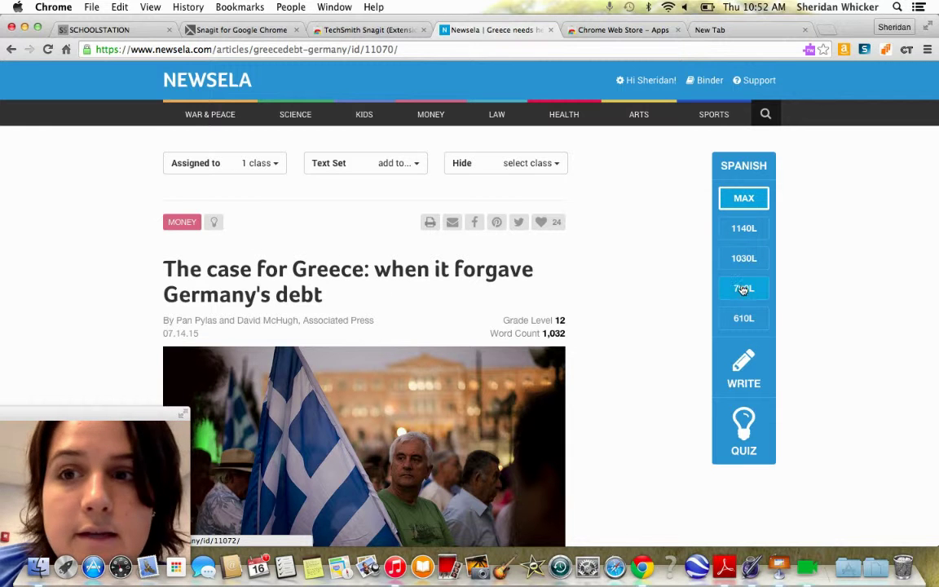
left_click(744, 368)
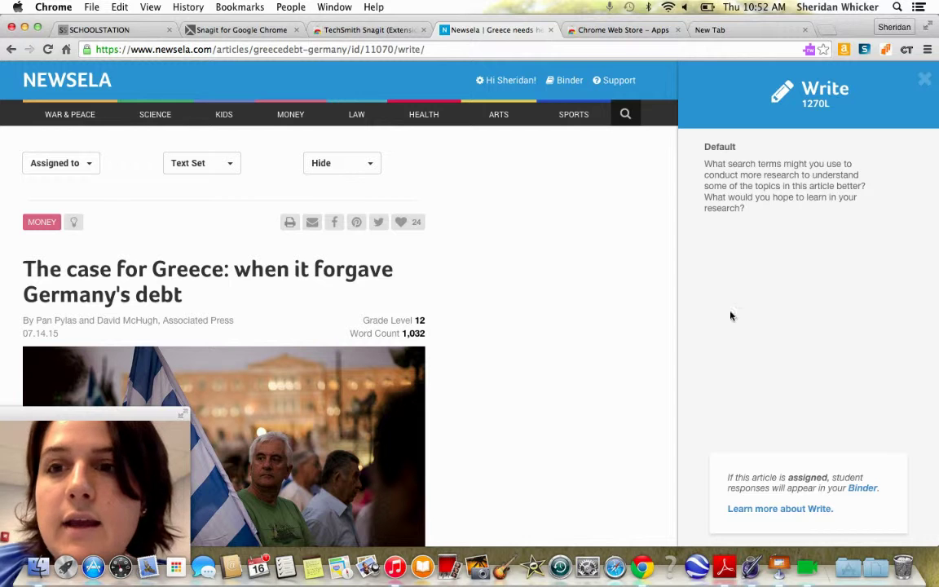
left_click_drag(748, 212, 722, 163)
left_click(721, 163)
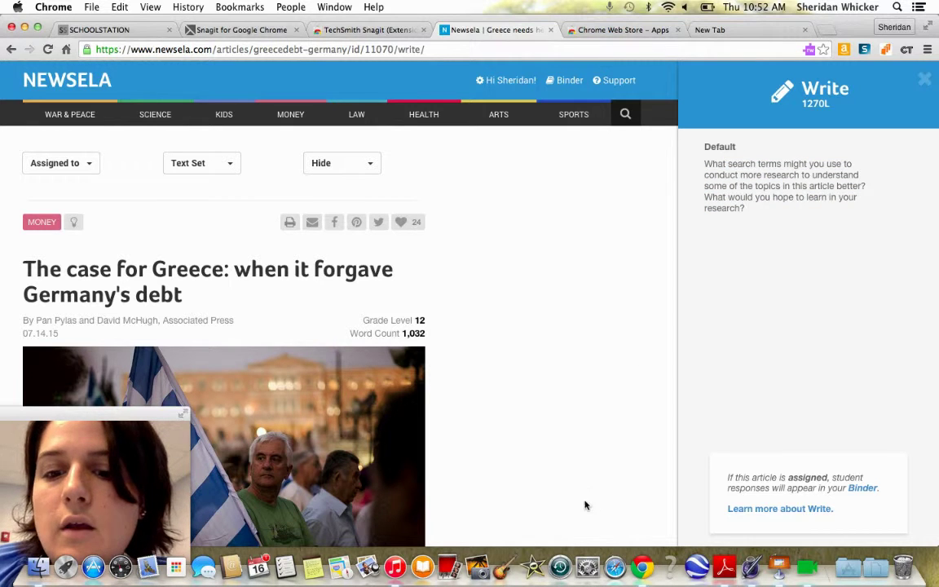
left_click(927, 72)
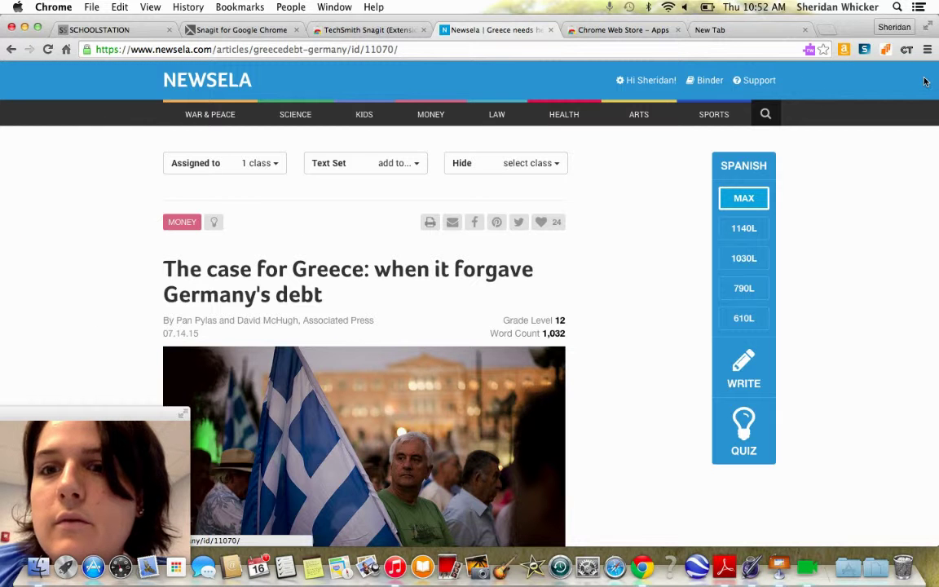
View the first quiz question at the MAX level and at the 1030L level, closing the quiz each time
left_click(739, 435)
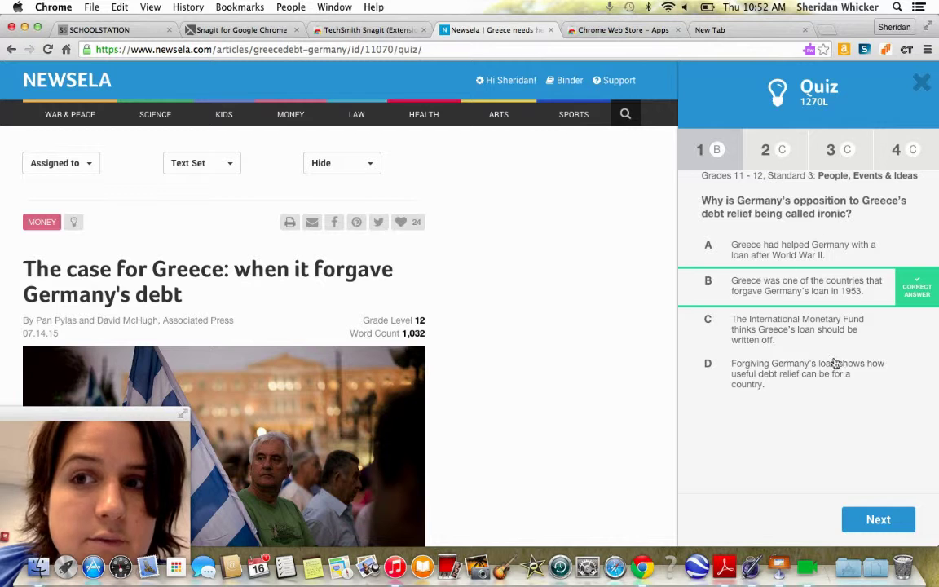
left_click(922, 83)
left_click(744, 268)
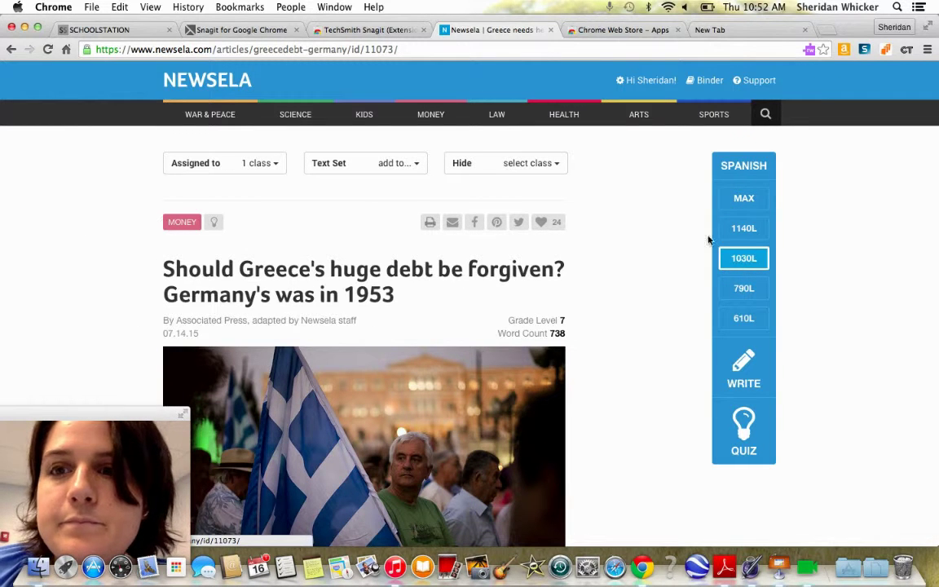
left_click(738, 446)
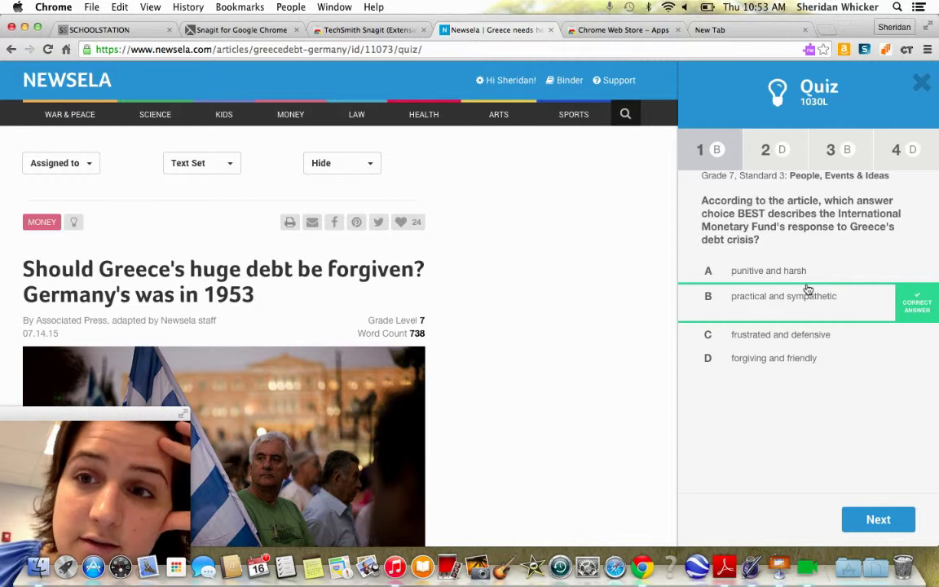
left_click(922, 83)
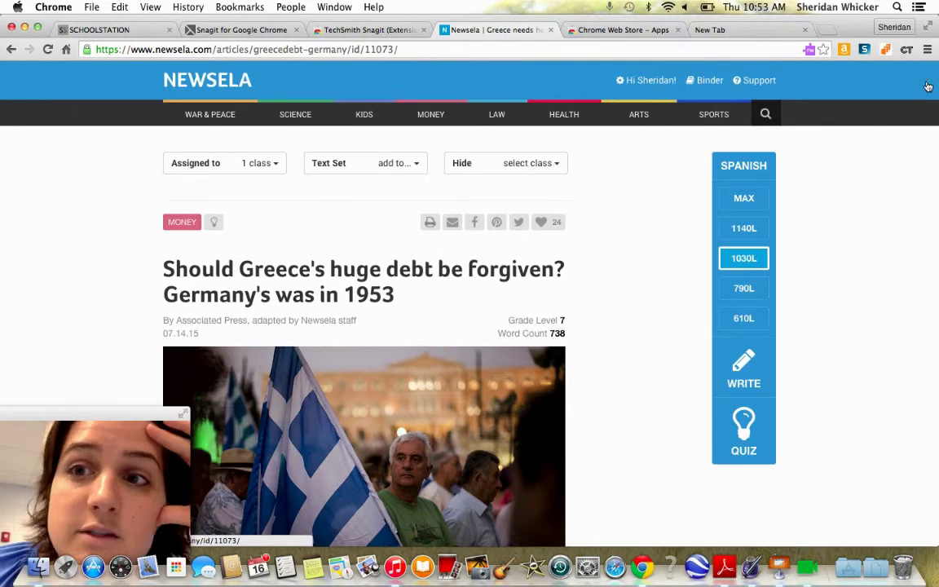
Change the article's reading level to 790L and open its quiz at the first question
left_click(744, 289)
left_click(745, 438)
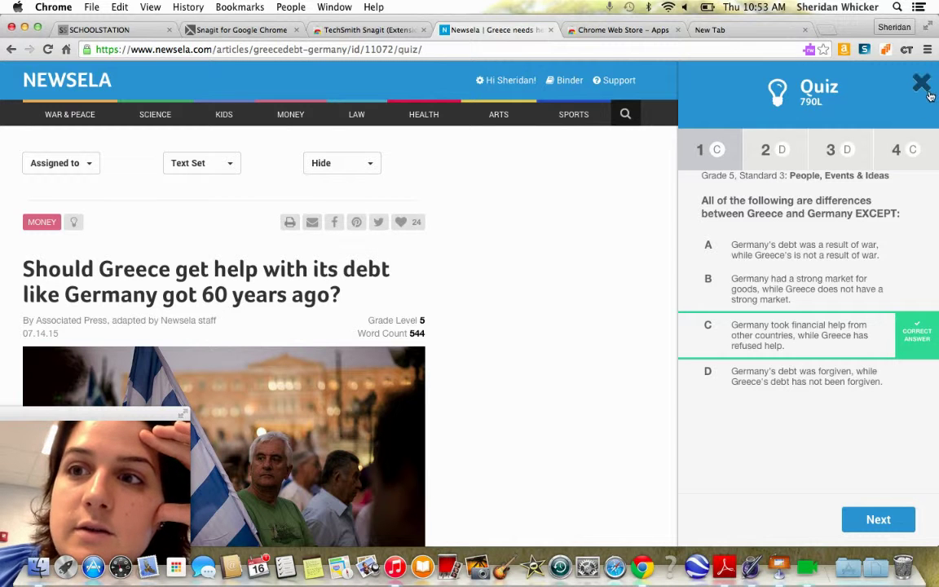
Look through questions 2, 3 and 4 of the 790L quiz
left_click(767, 170)
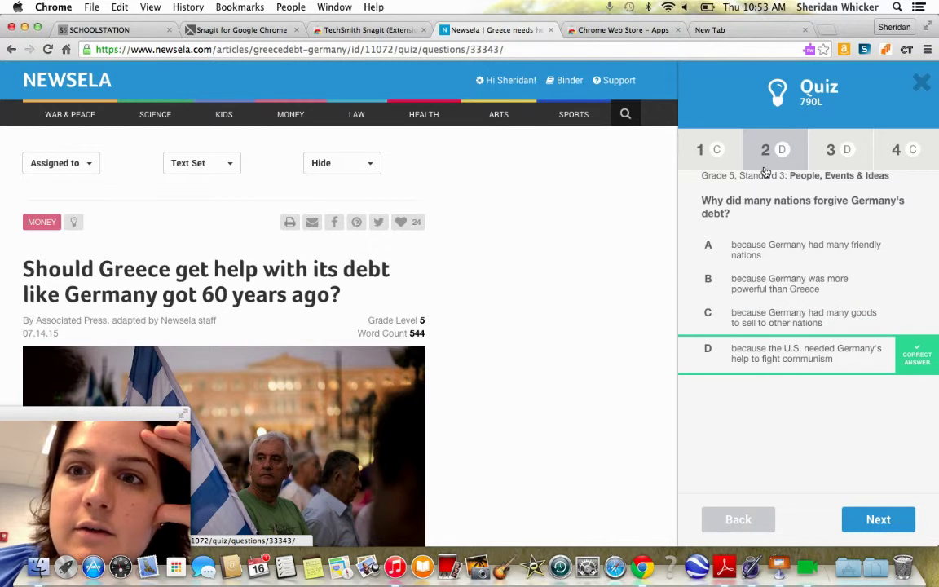
left_click(831, 159)
left_click(897, 153)
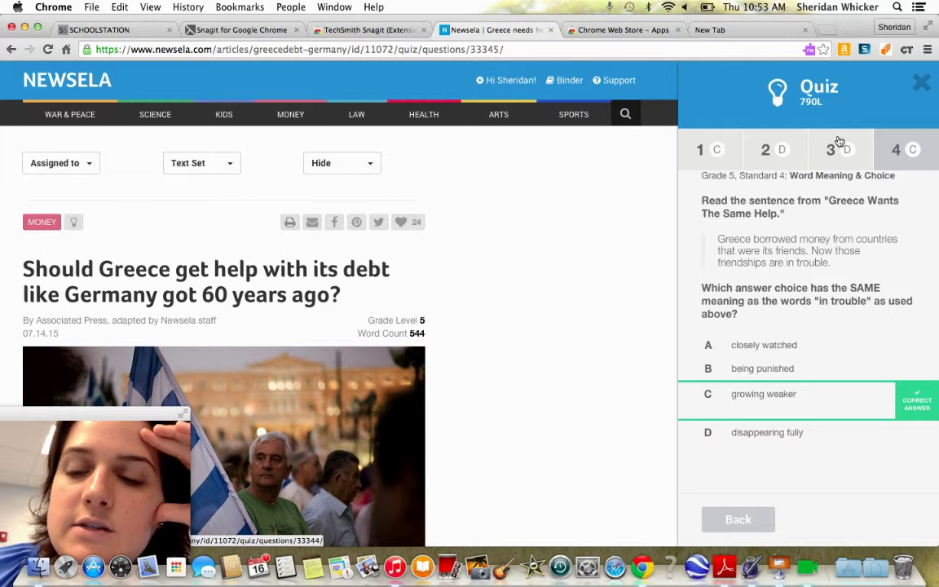
Return to question 1 of the 790L quiz, review all four questions in order, and close the quiz
left_click(708, 163)
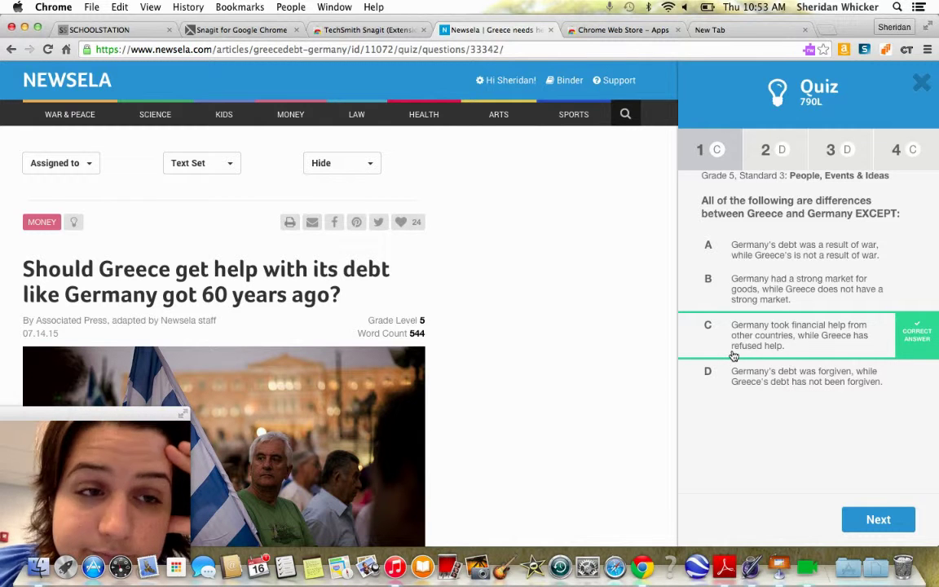
left_click(777, 155)
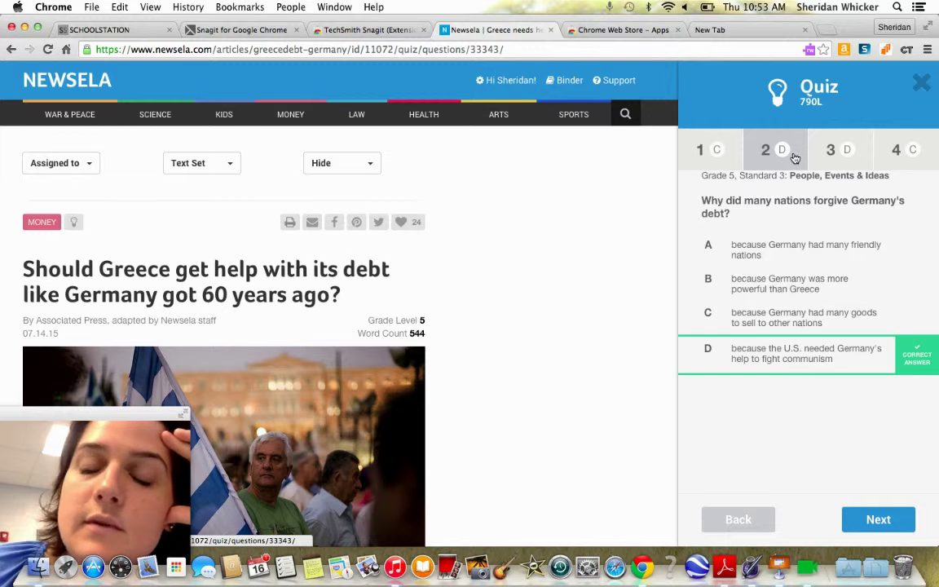
left_click(843, 160)
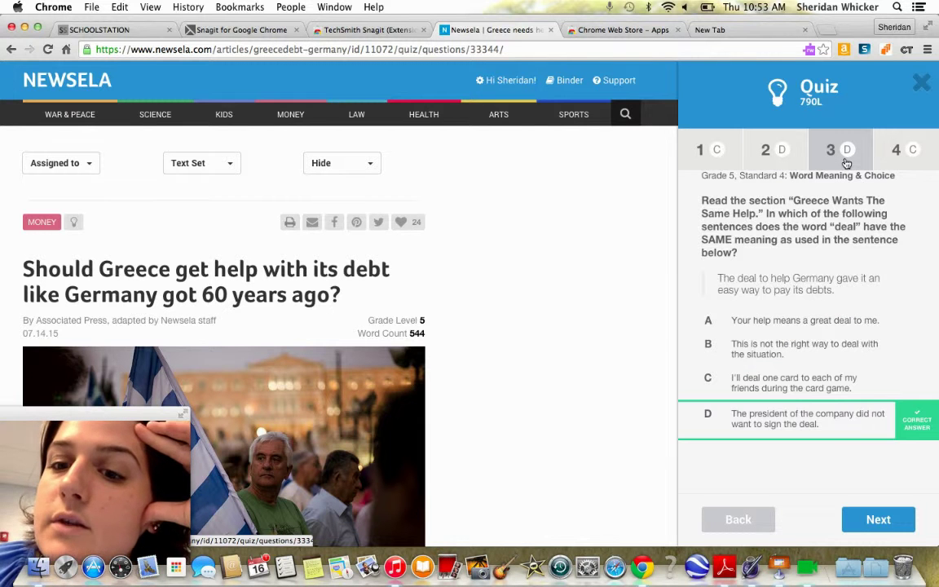
left_click(900, 162)
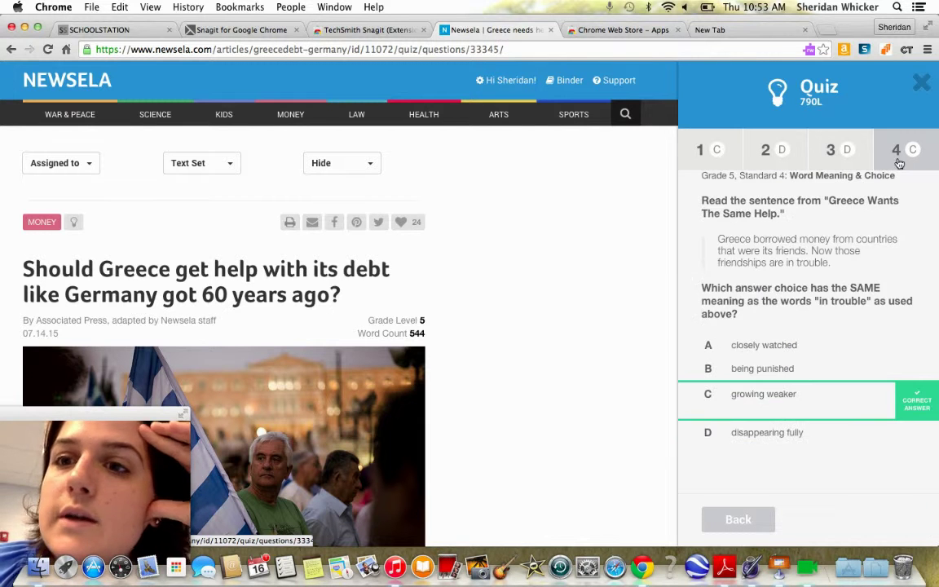
left_click(922, 83)
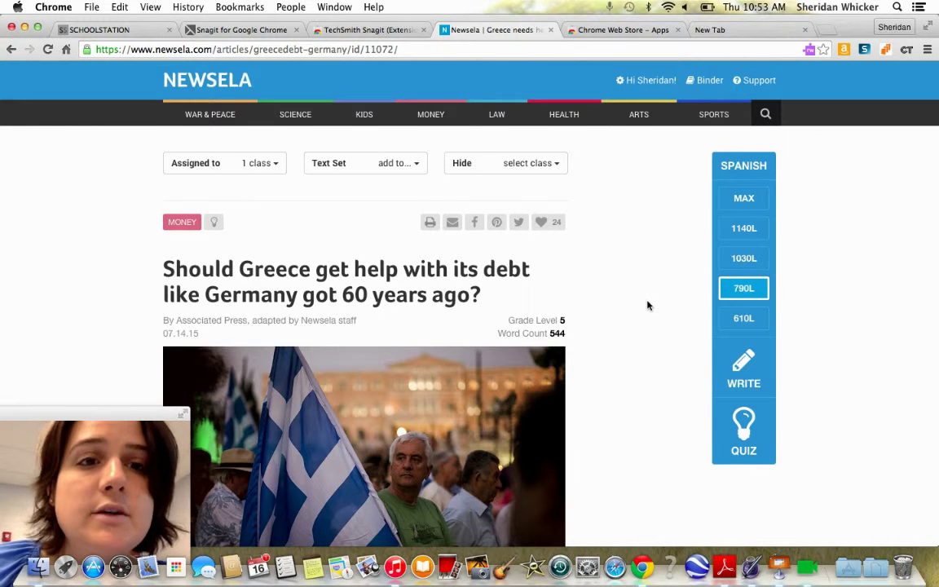
scroll(650, 298, "up", 1)
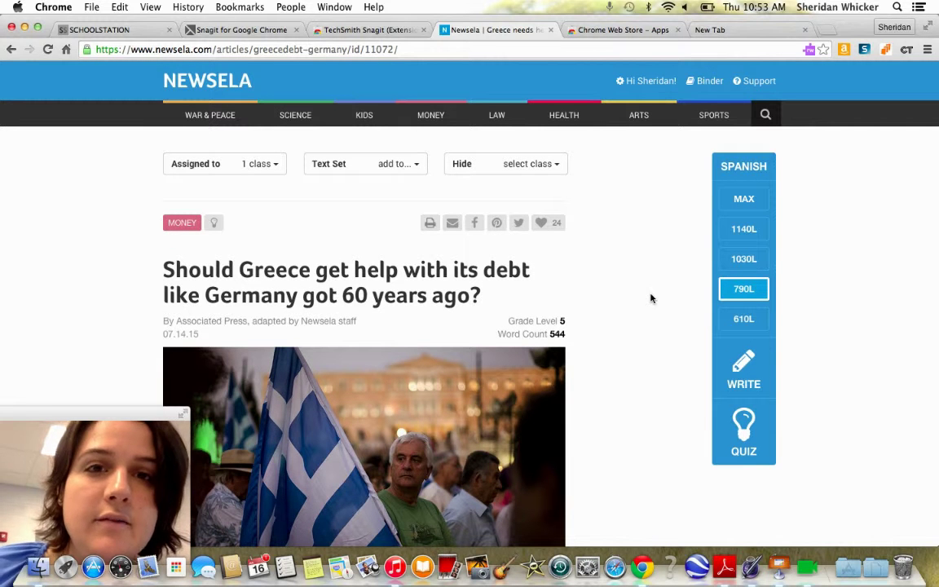